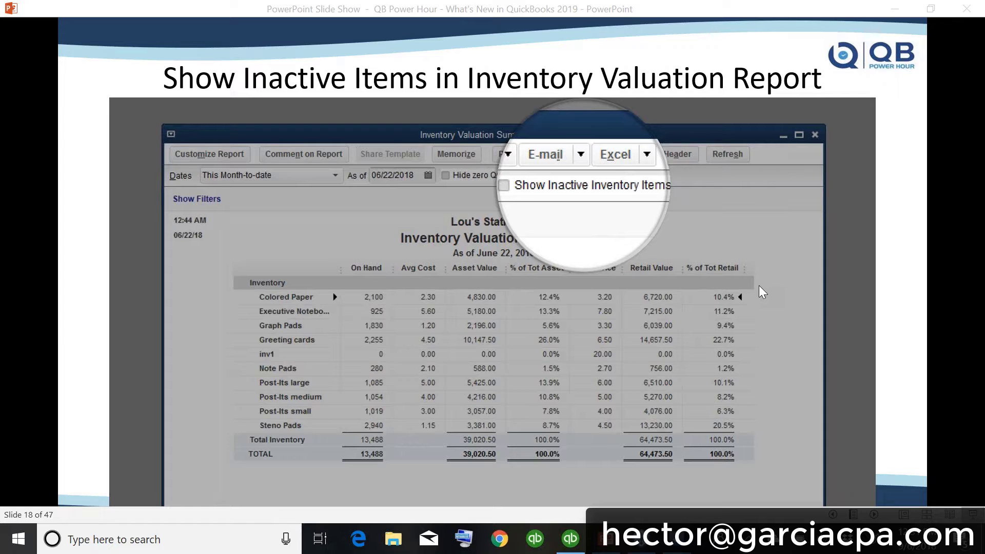
- Return the slideshow to slide 18, 'Show Inactive Items in Inventory Valuation Report'
click(101, 270)
key(Left)
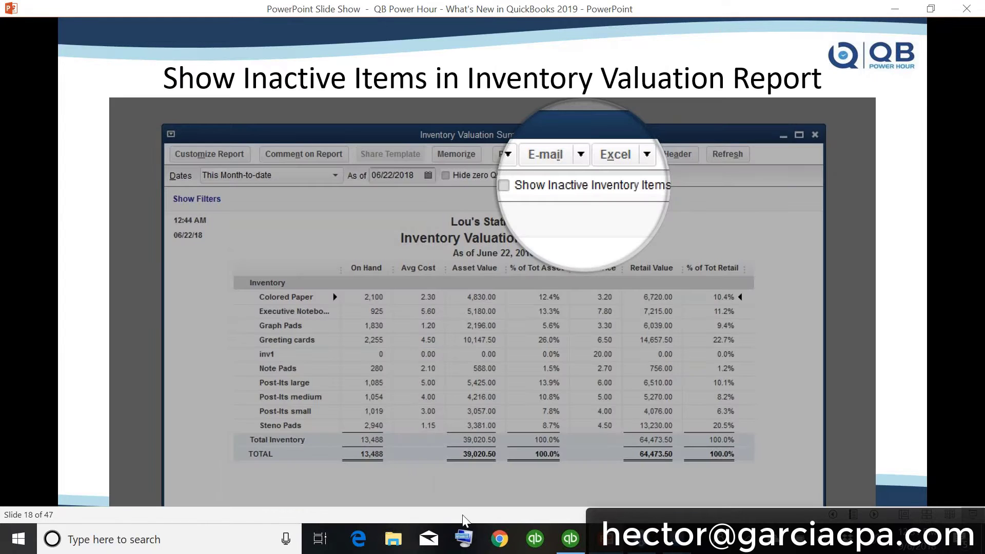
- In QuickBooks, open the Balance Sheet Standard report from Company & Financial reports
click(570, 538)
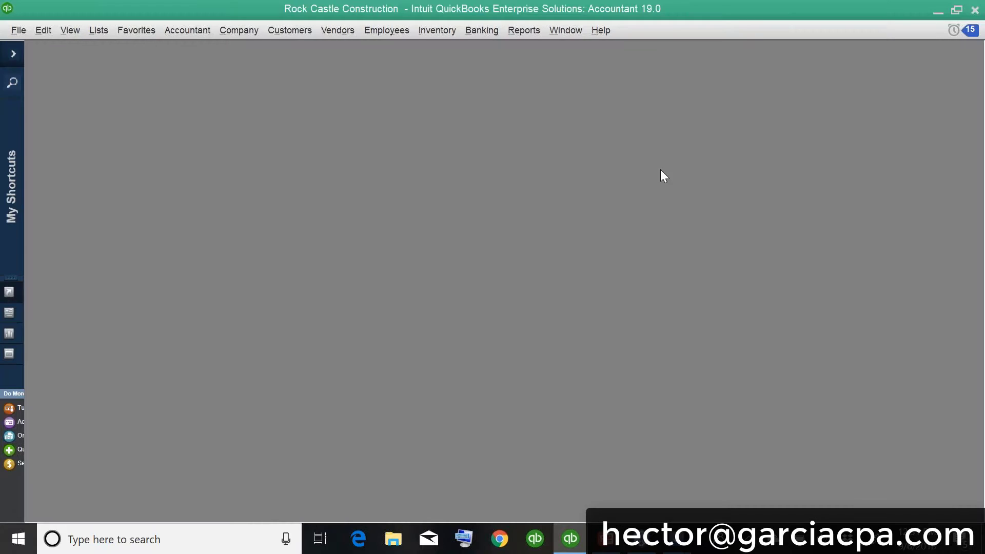
click(532, 32)
mouse_move(564, 180)
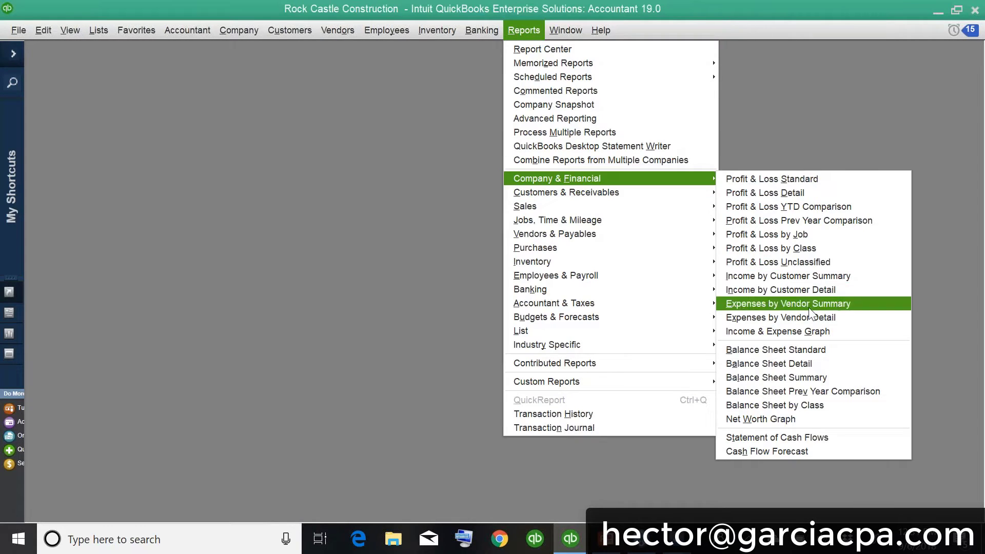
click(759, 349)
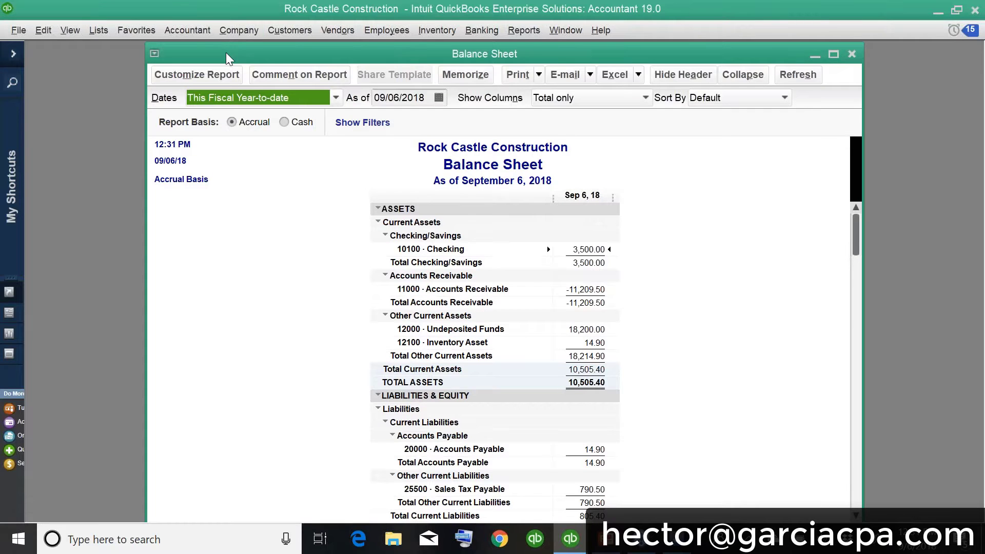
- Maximize the Balance Sheet, set Dates to All, and highlight Inventory Asset at 30,698.28
double_click(226, 53)
text(a)
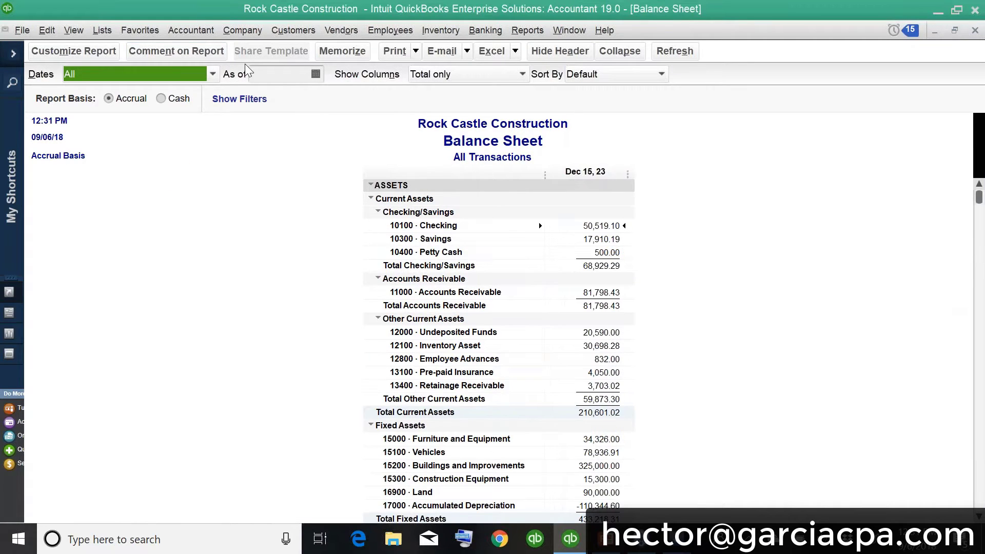
click(625, 345)
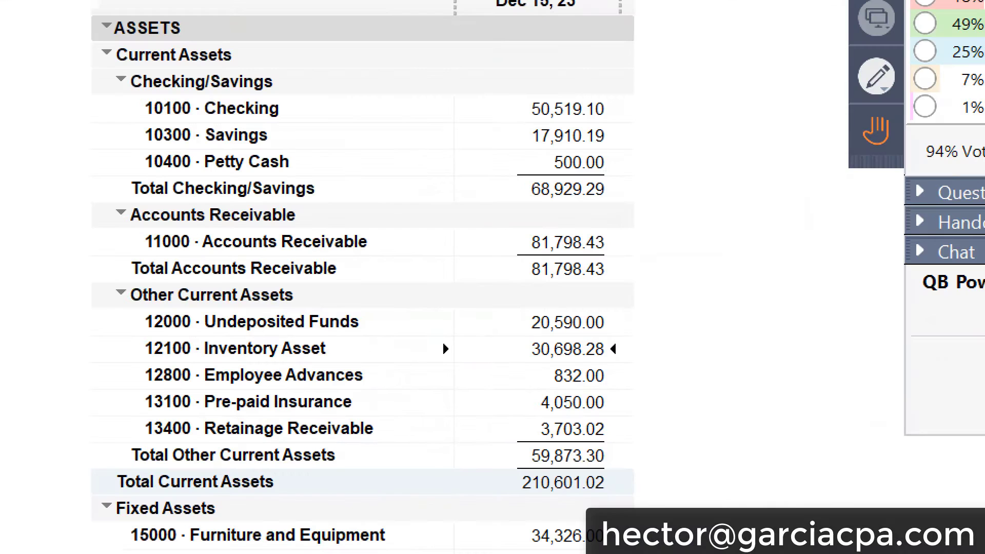
mouse_move(623, 339)
mouse_down()
mouse_move(500, 324)
mouse_move(645, 330)
mouse_up()
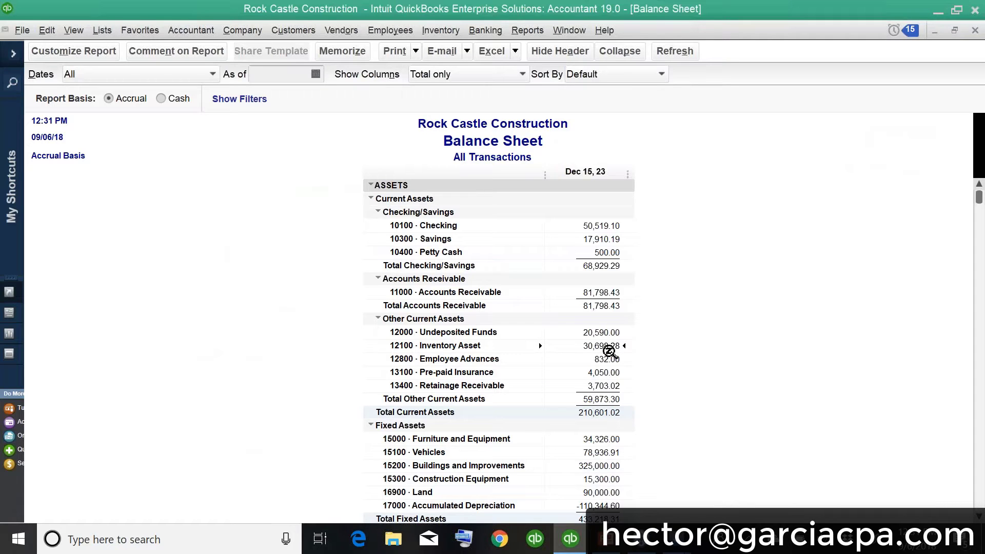
- Run the Inventory Valuation Summary for All dates and mark its 14.90 total asset value
click(537, 32)
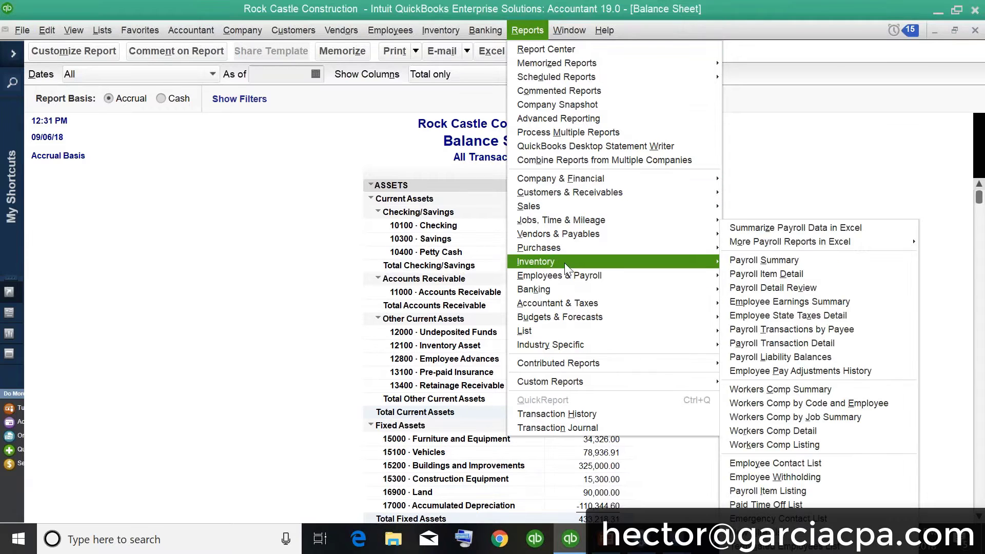
mouse_move(611, 267)
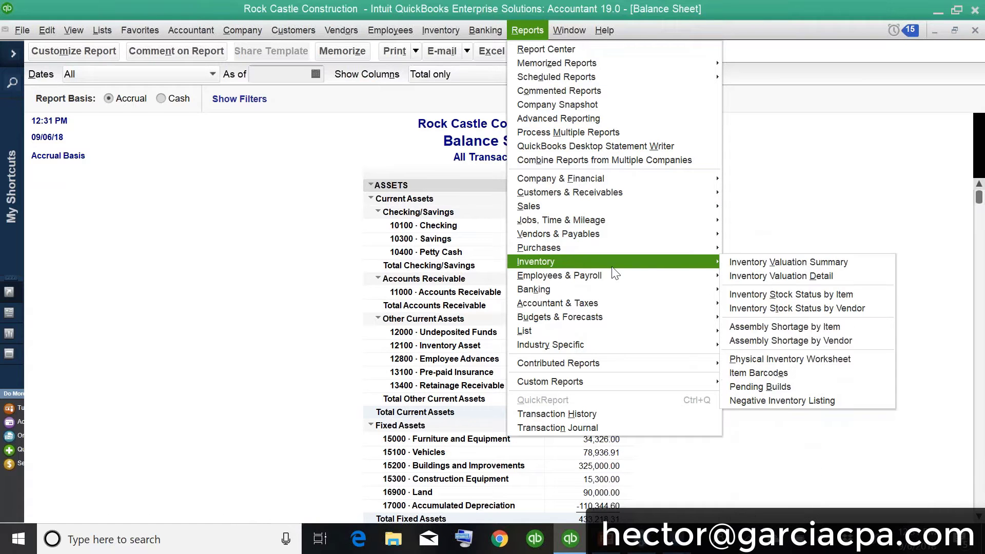
click(752, 263)
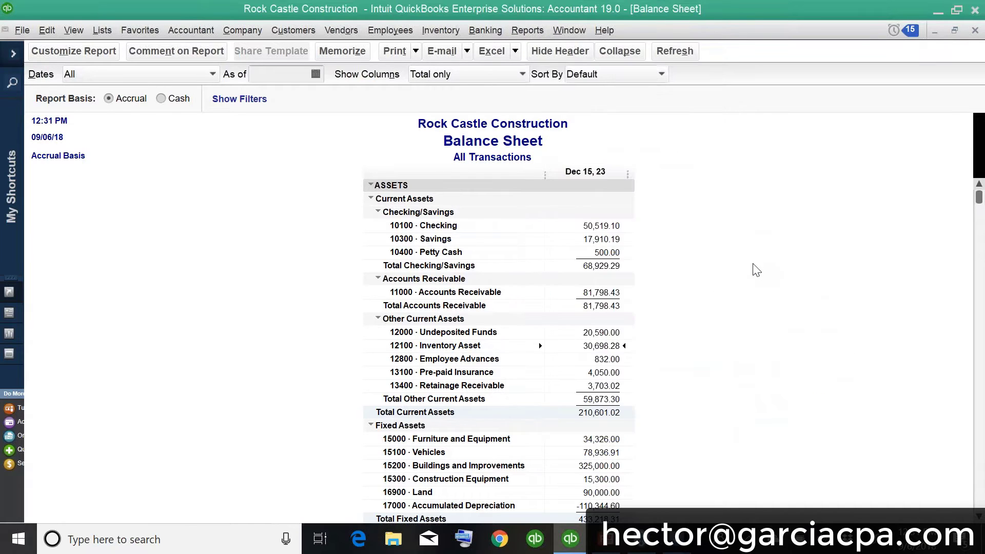
text(All)
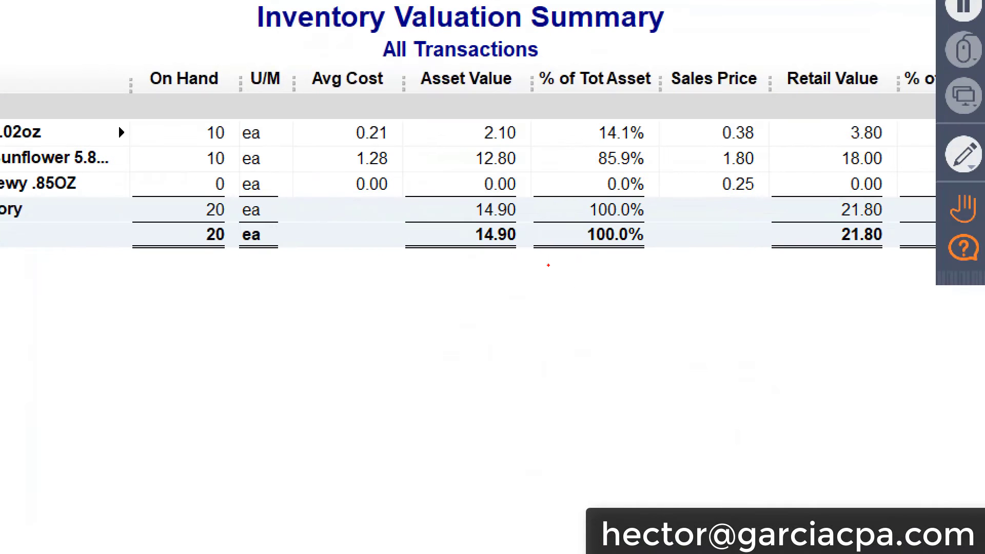
mouse_move(529, 175)
mouse_down()
mouse_move(384, 195)
mouse_move(499, 300)
mouse_move(516, 168)
mouse_move(498, 173)
mouse_up()
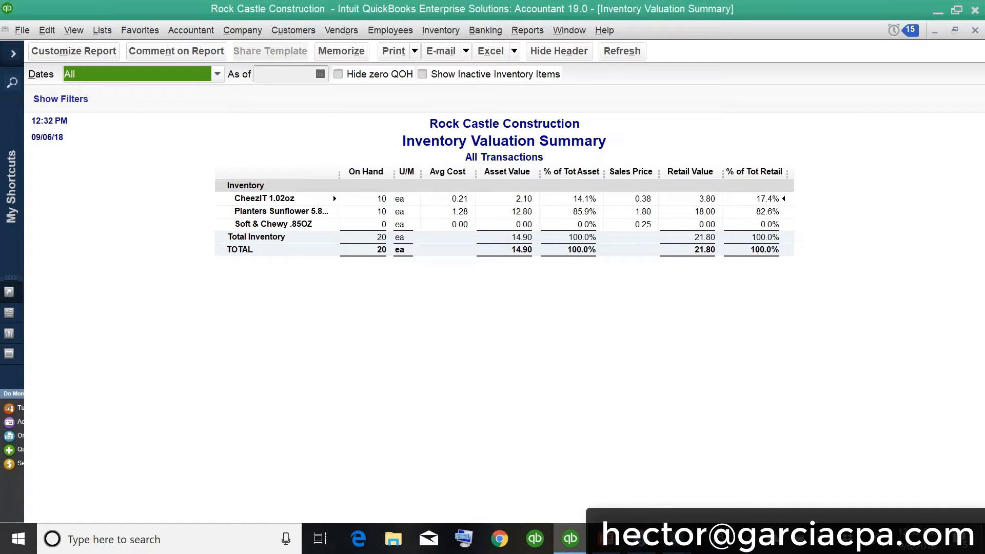
- Open the Item List and toggle Include inactive off and back on
click(102, 30)
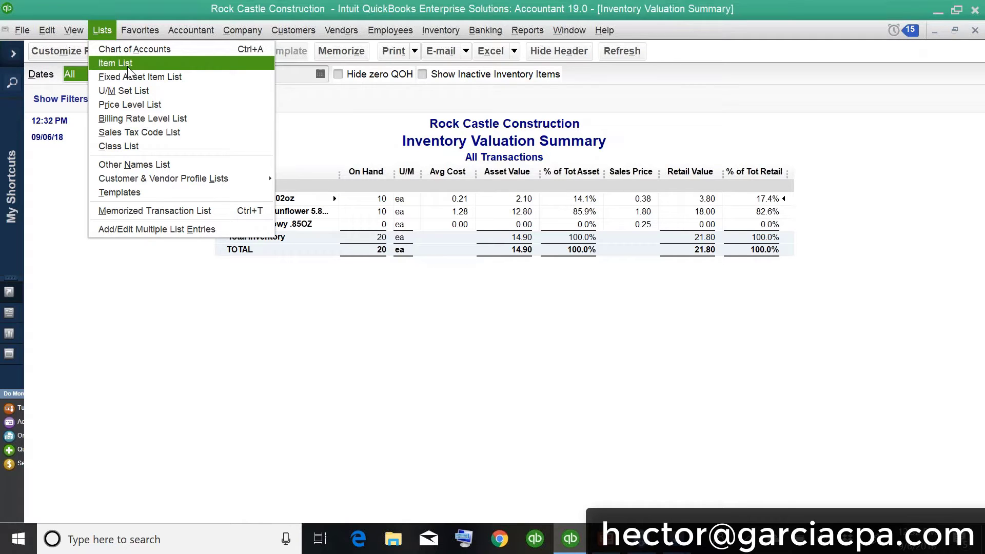
click(127, 66)
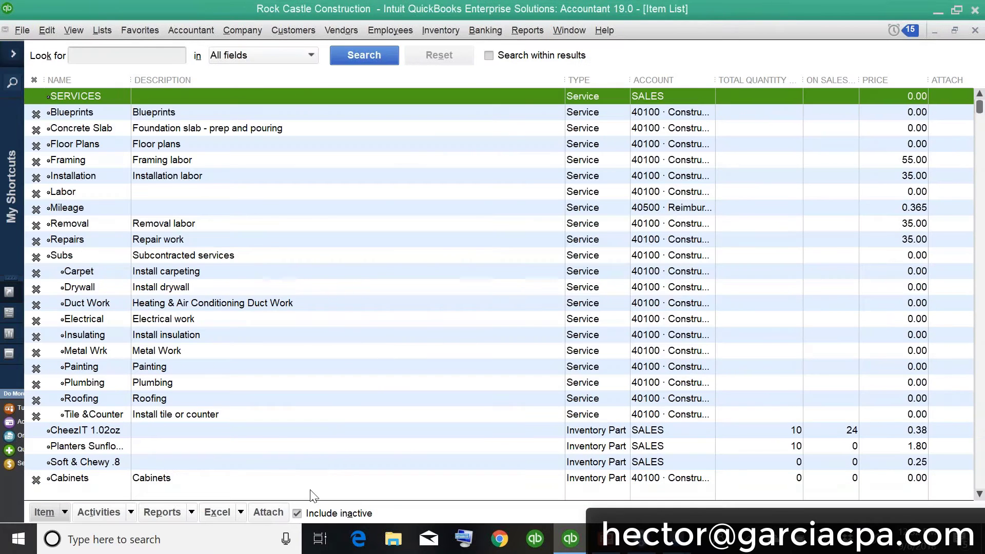
click(297, 514)
click(297, 513)
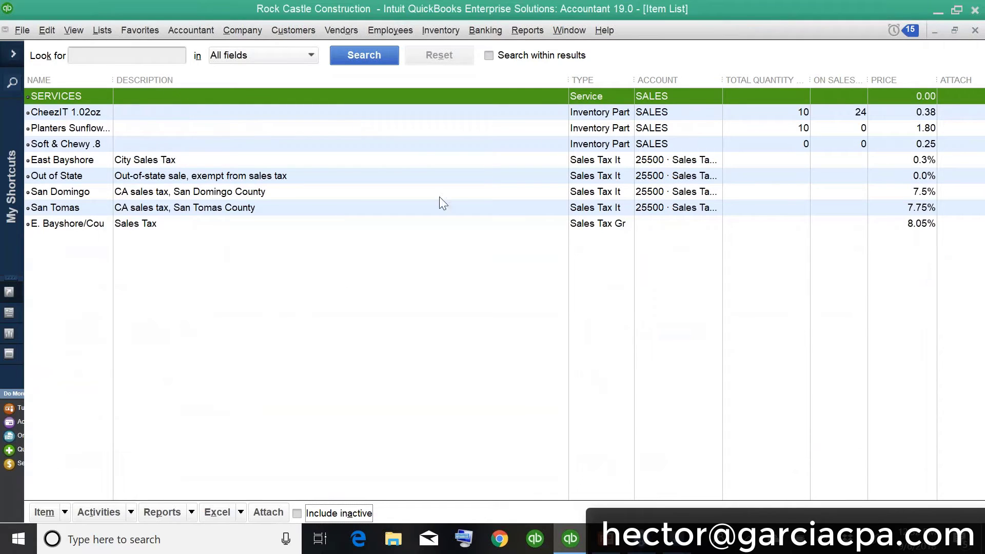
click(298, 514)
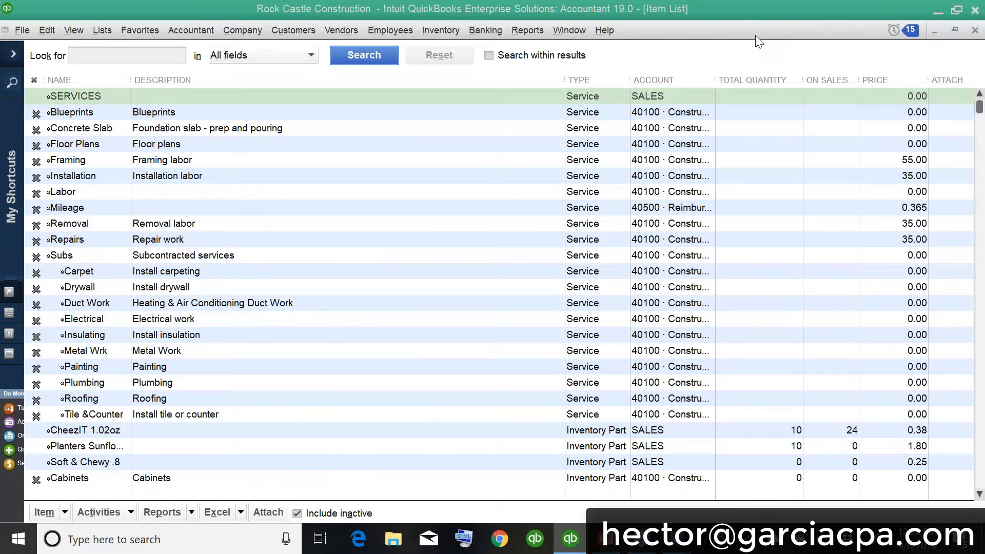
- Point out CheezIT's 10 on hand and the inactive Cabinet Pulls part with 423 units
click(738, 287)
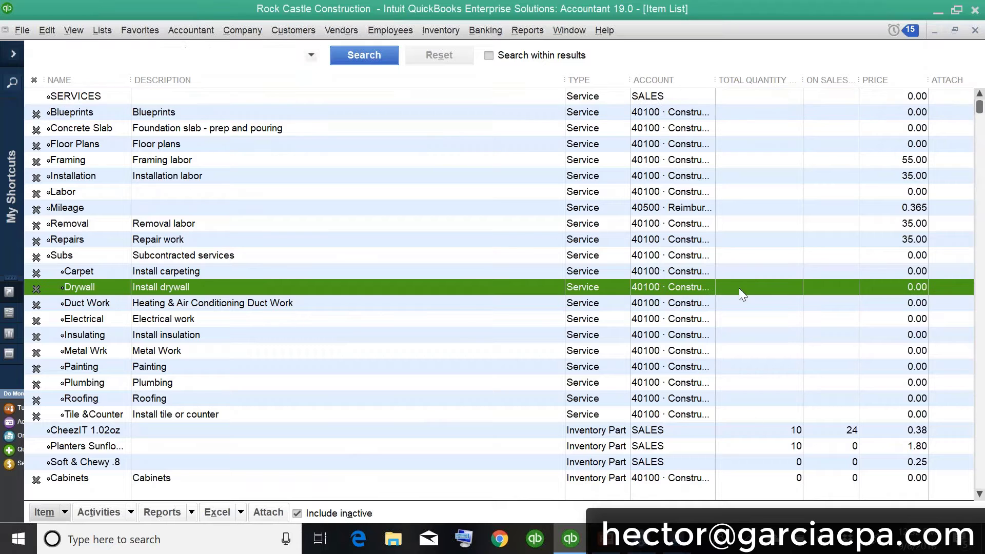
click(608, 432)
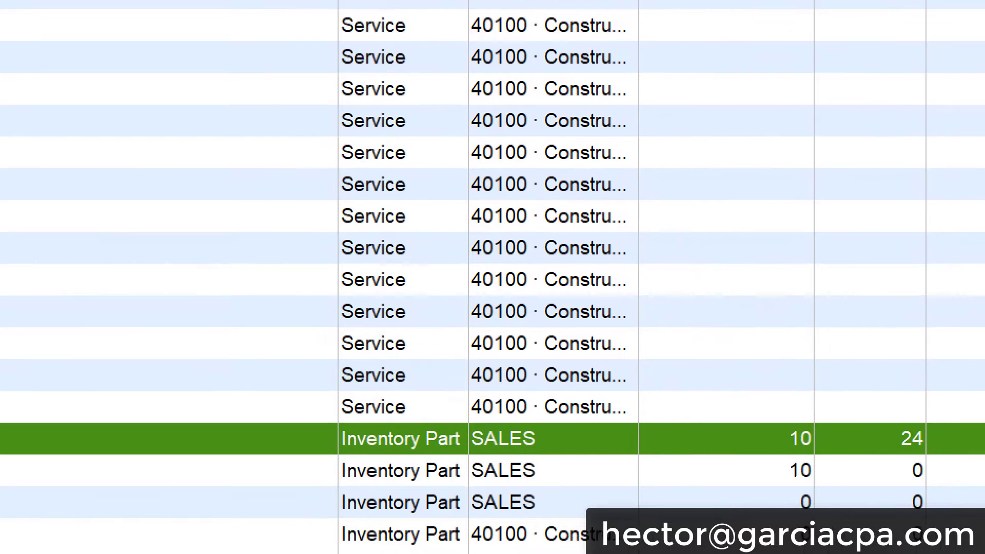
mouse_move(801, 421)
mouse_down()
mouse_move(742, 424)
mouse_move(797, 459)
mouse_move(801, 400)
mouse_up()
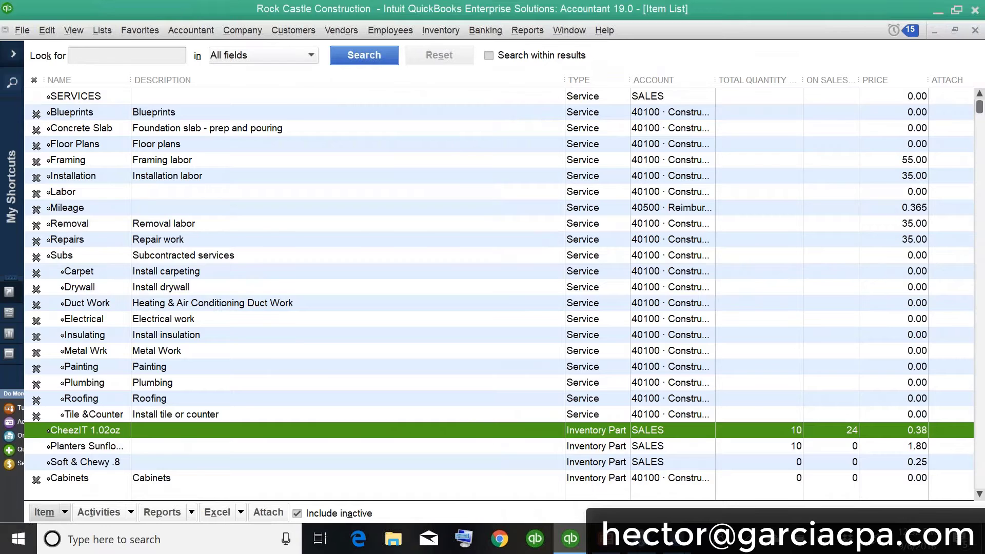
scroll(667, 374, down, 3)
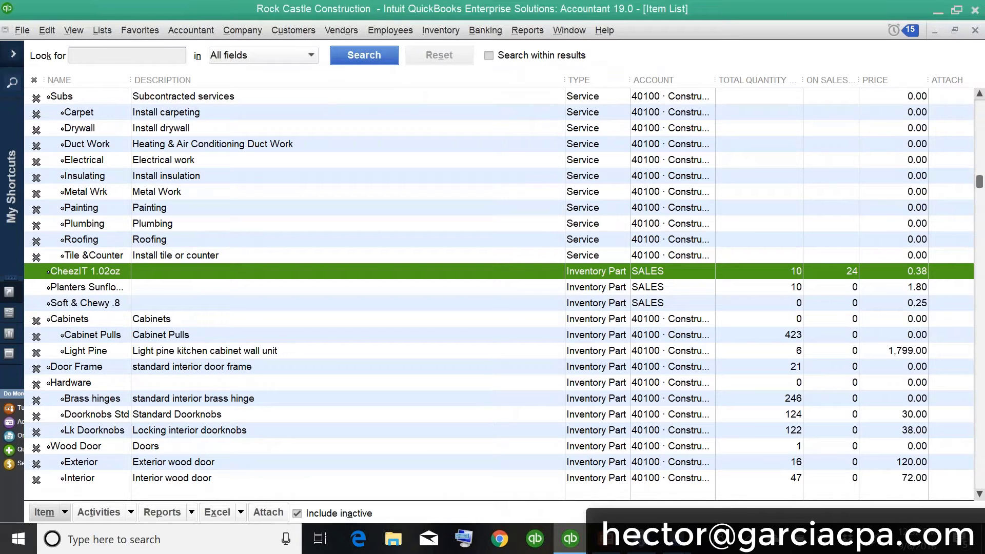
click(794, 333)
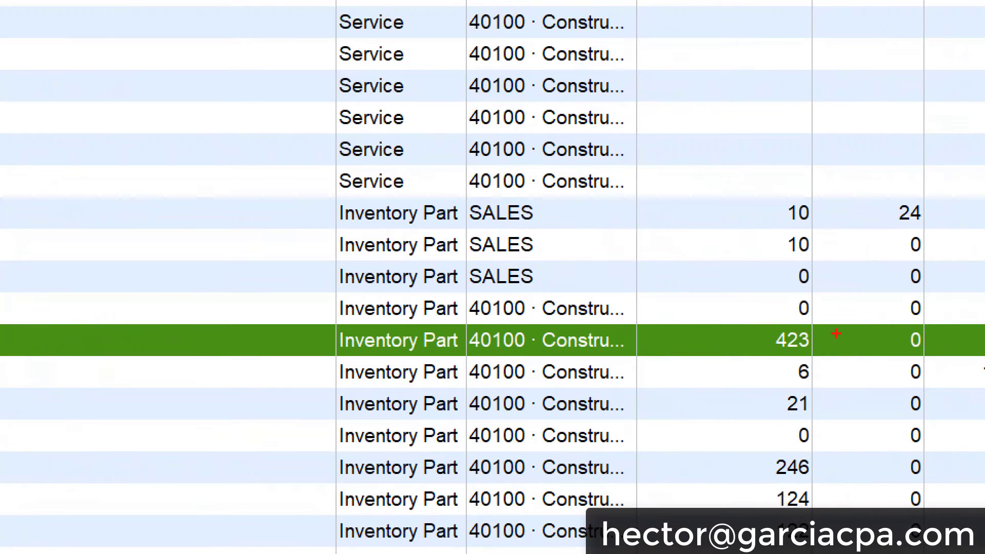
mouse_move(822, 318)
mouse_down()
mouse_move(719, 353)
mouse_move(855, 516)
mouse_move(792, 309)
mouse_up()
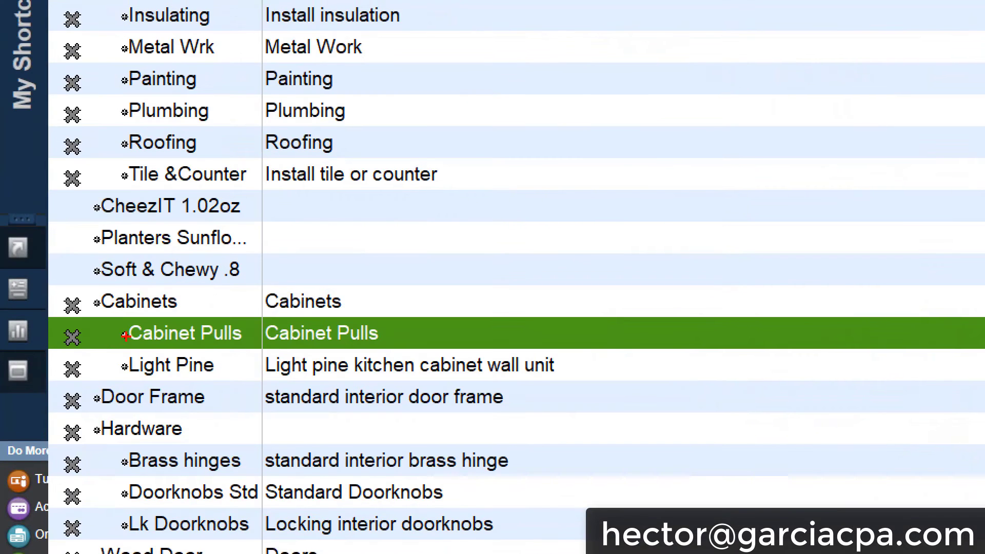
mouse_move(90, 325)
mouse_down()
mouse_move(46, 352)
mouse_move(84, 331)
mouse_up()
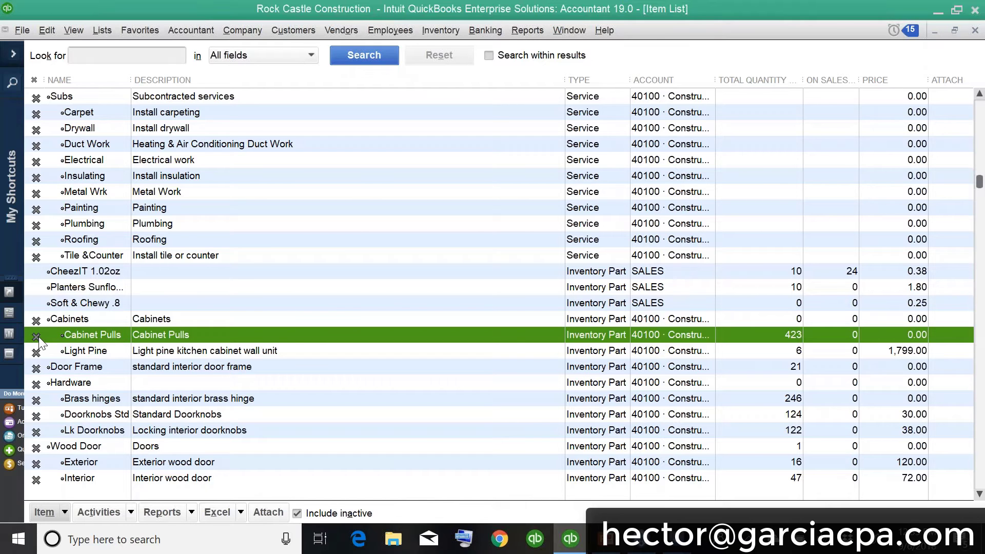
right_click(37, 339)
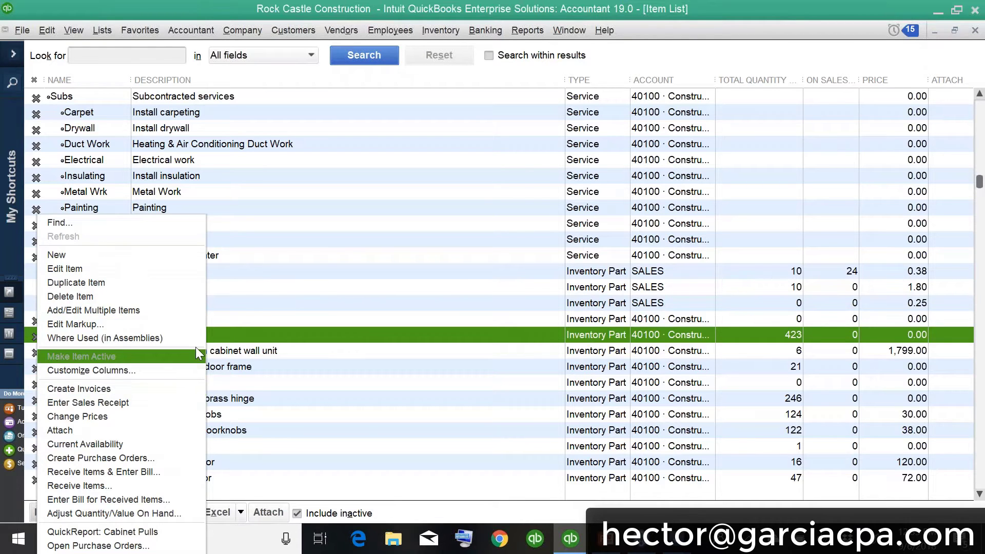
click(235, 333)
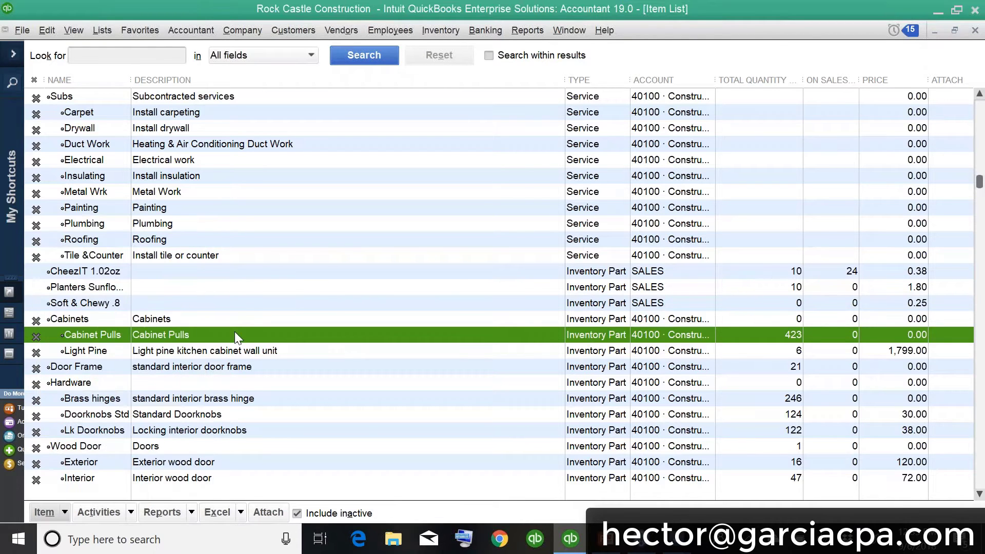
right_click(94, 333)
click(119, 269)
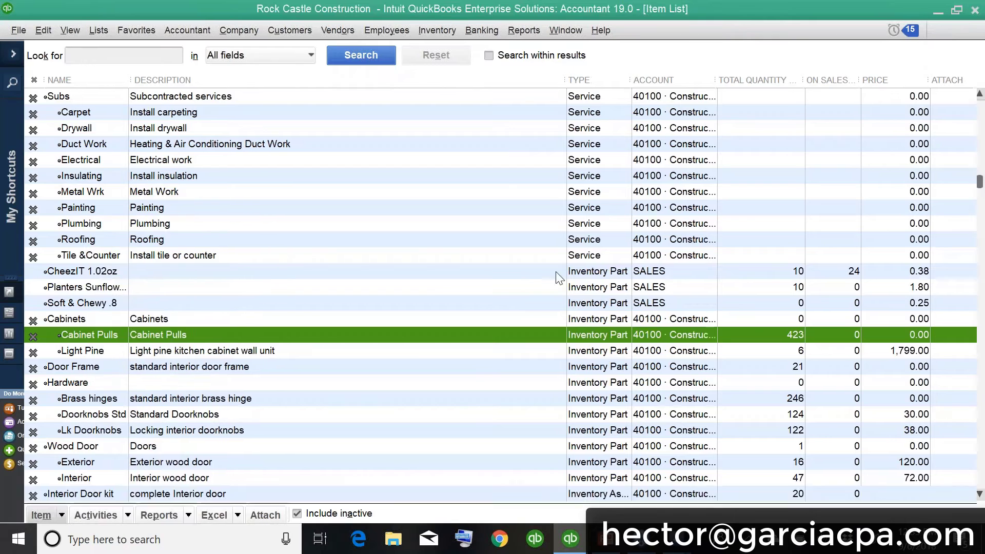
click(531, 85)
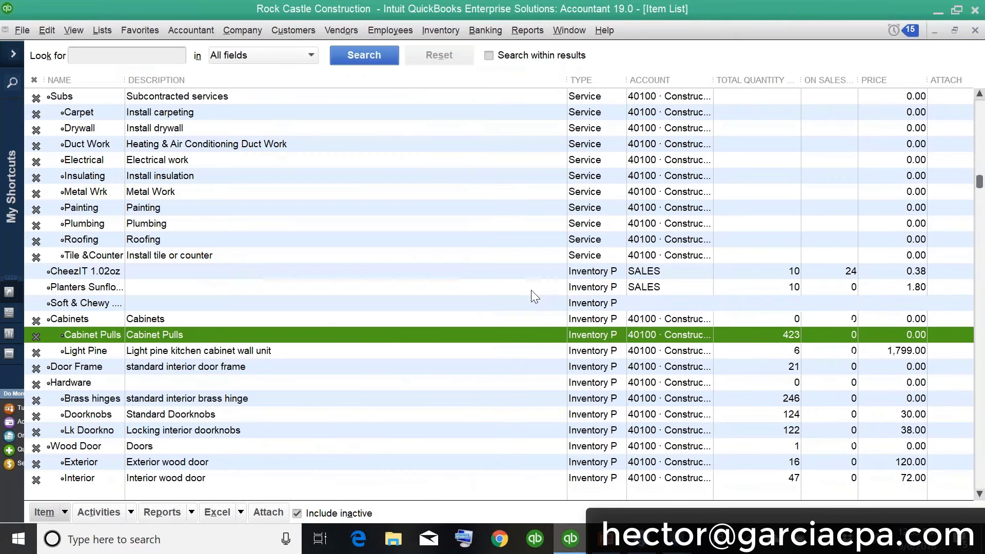
click(306, 514)
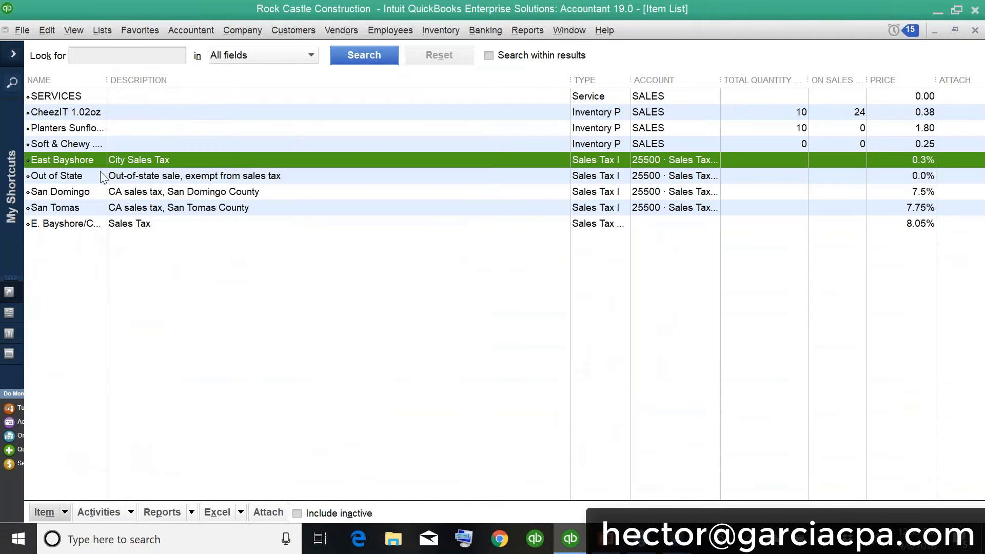
click(323, 516)
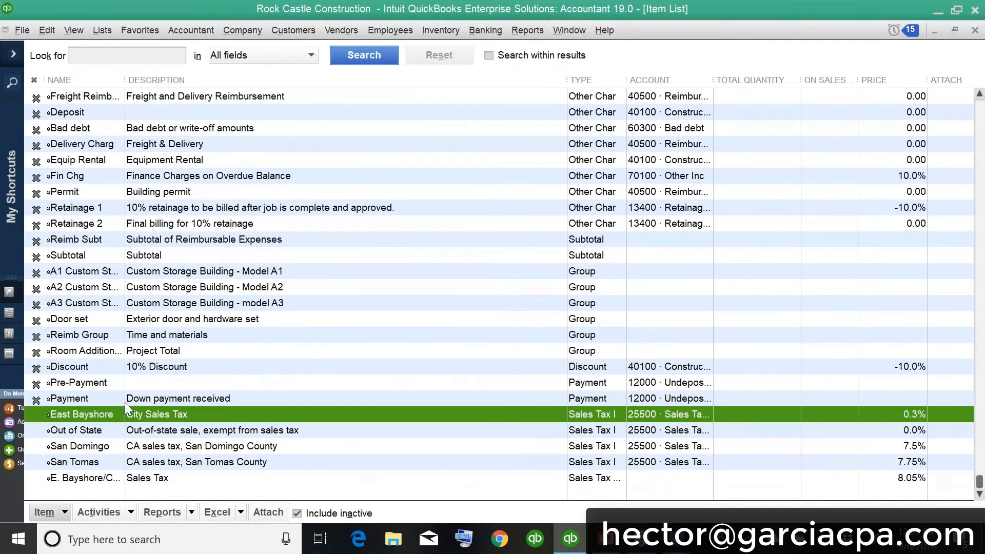
click(167, 258)
scroll(168, 257, up, 20)
right_click(167, 256)
click(86, 204)
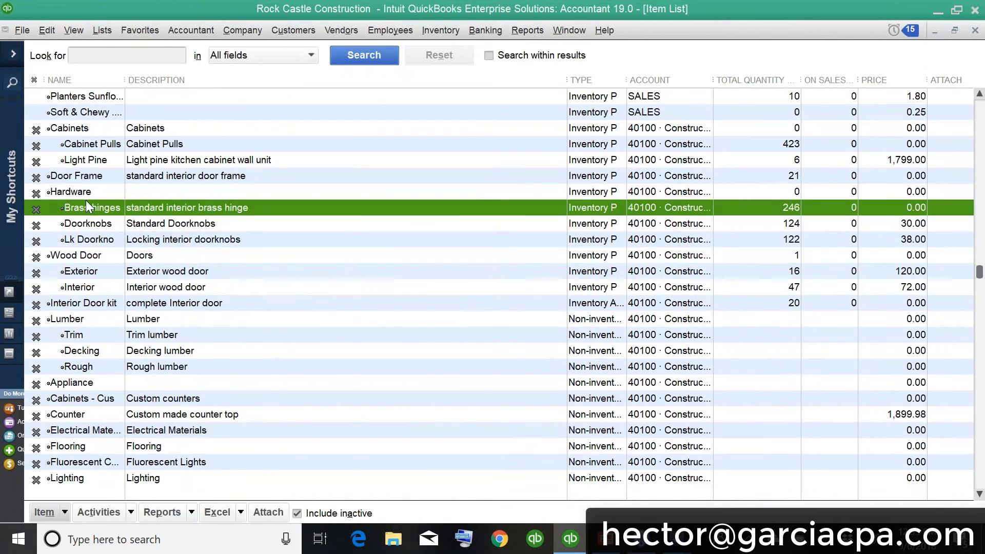
right_click(87, 204)
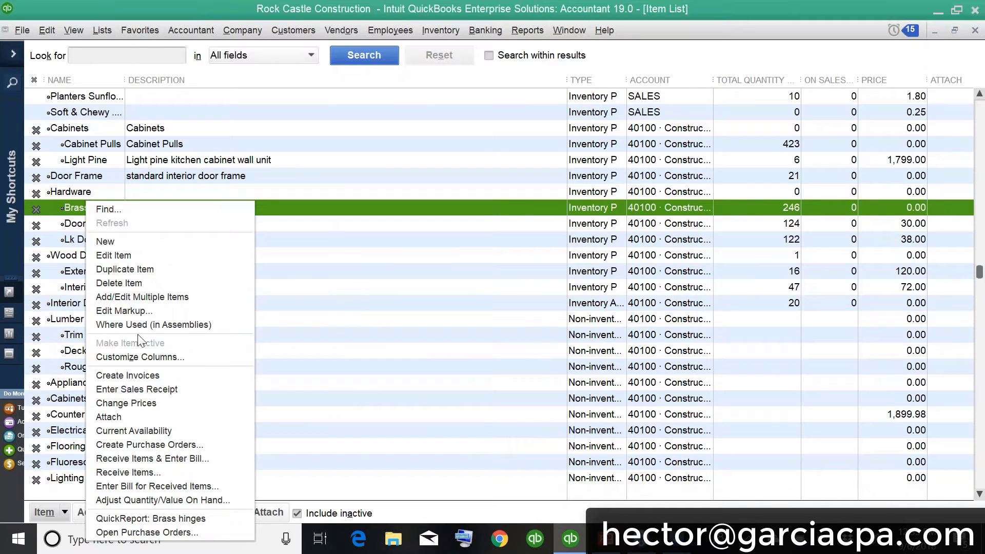
click(299, 214)
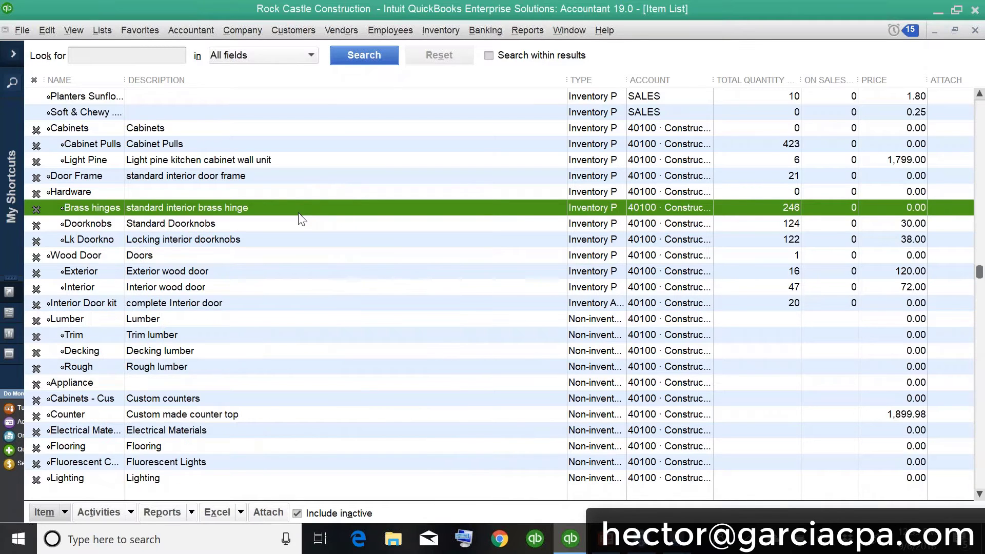
click(570, 28)
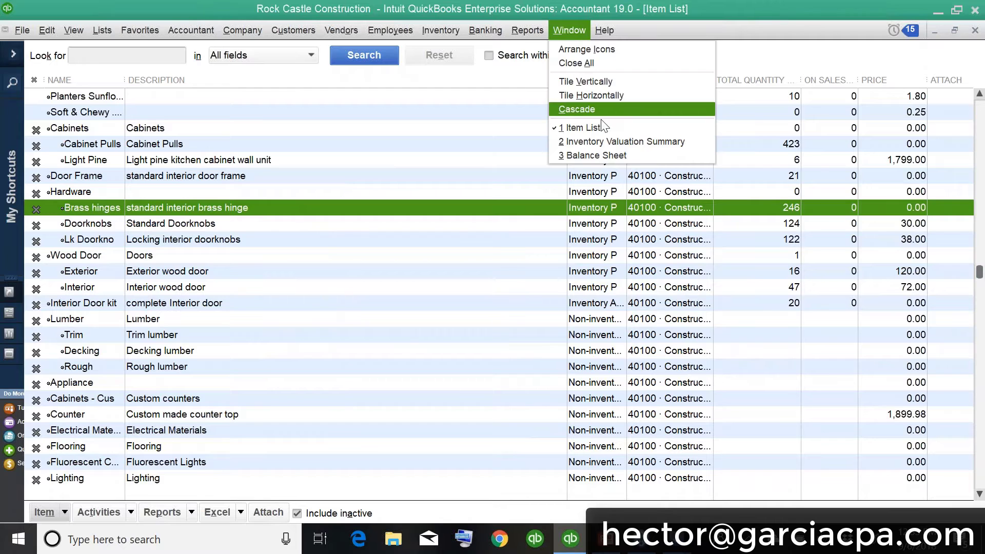
click(37, 213)
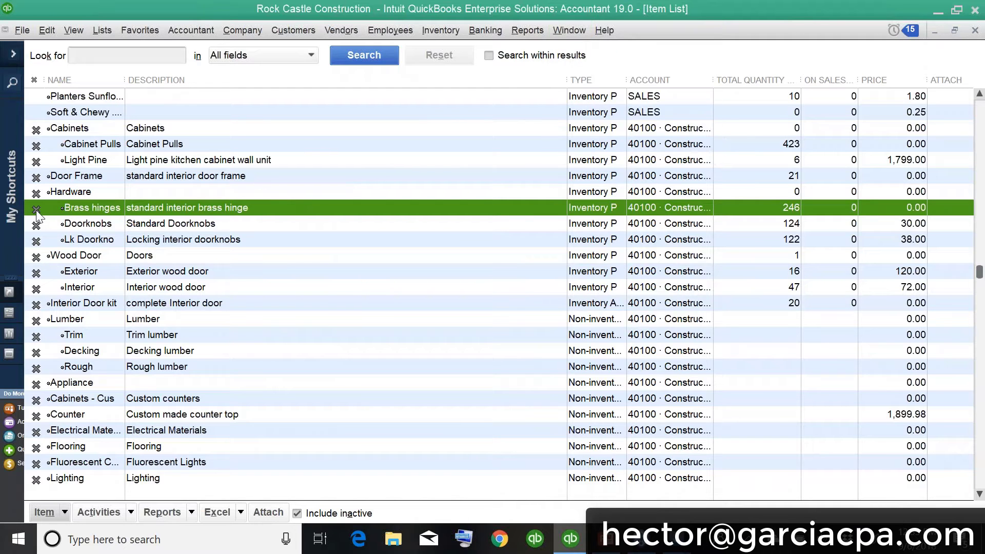
double_click(37, 213)
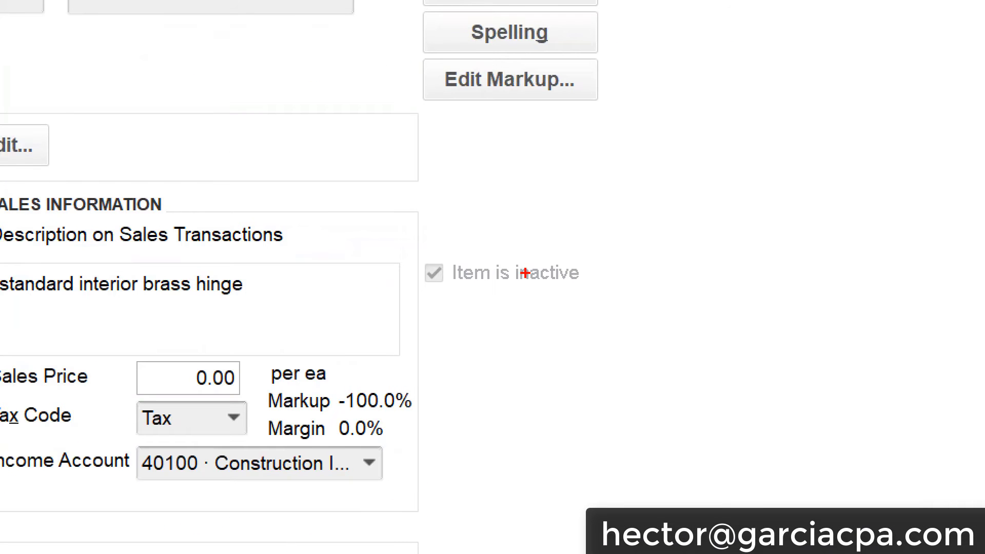
mouse_move(525, 274)
mouse_down()
mouse_move(445, 231)
mouse_move(628, 328)
mouse_move(476, 242)
mouse_up()
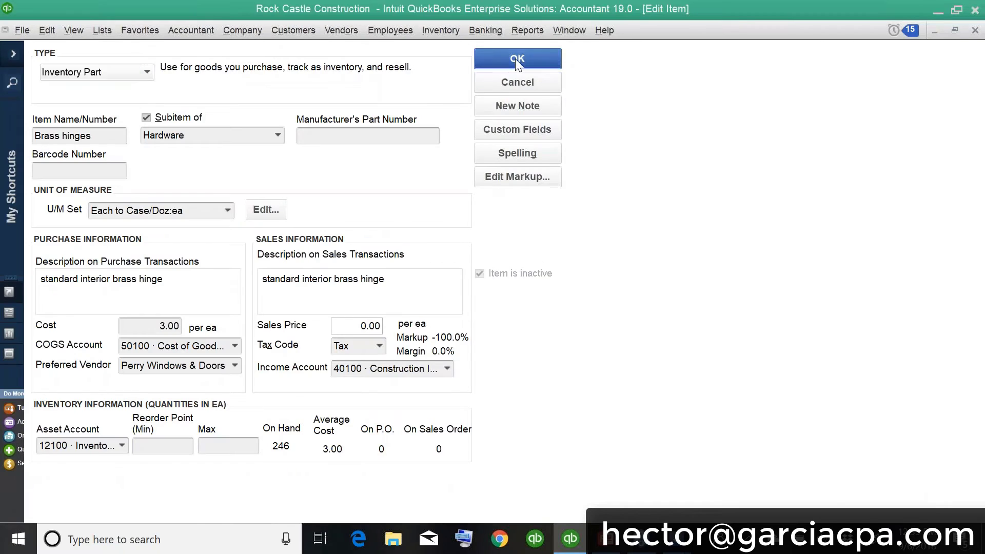
- Close the Brass hinges window and tick Show Inactive Inventory Items, raising the total to 28,698.28
click(515, 4)
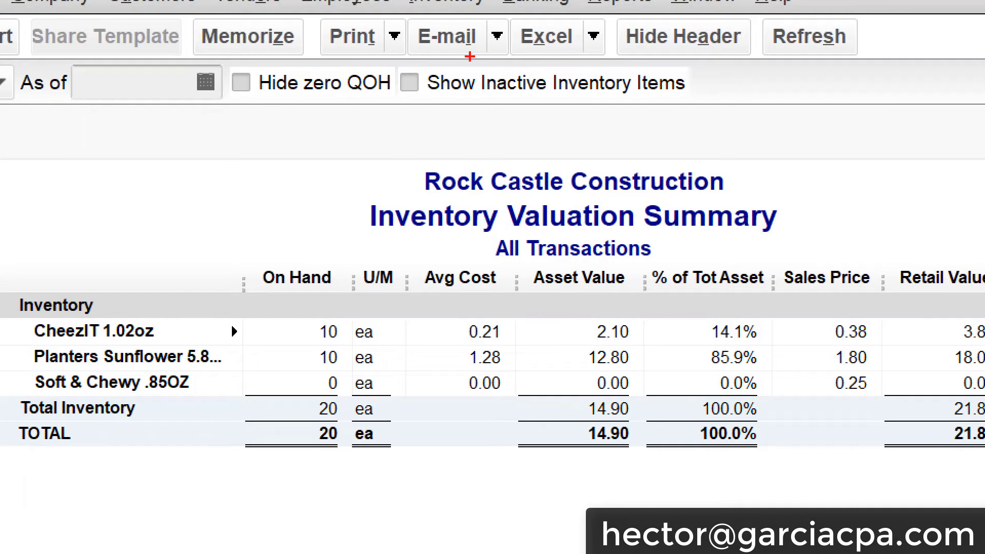
mouse_move(470, 57)
mouse_down()
mouse_move(407, 46)
mouse_move(362, 108)
mouse_move(477, 55)
mouse_up()
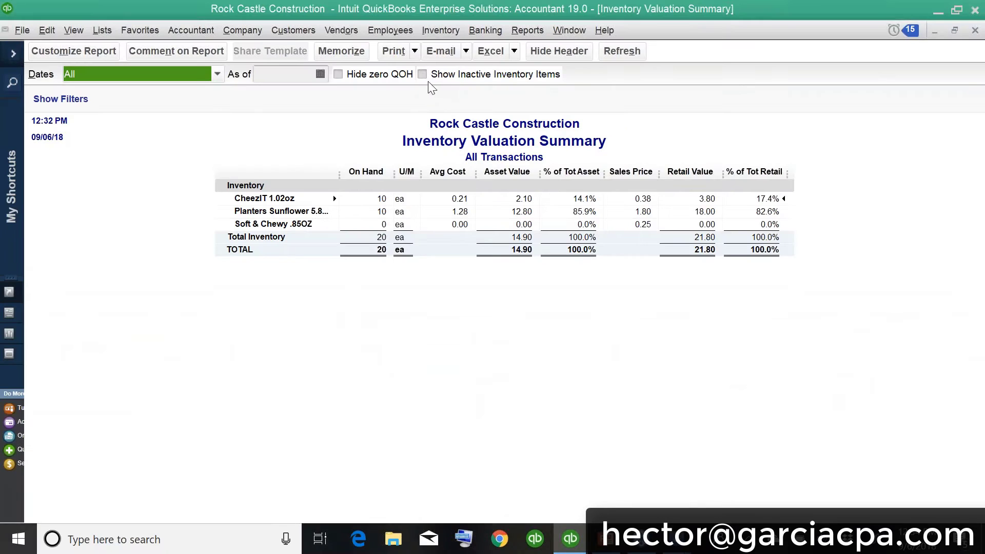
click(421, 88)
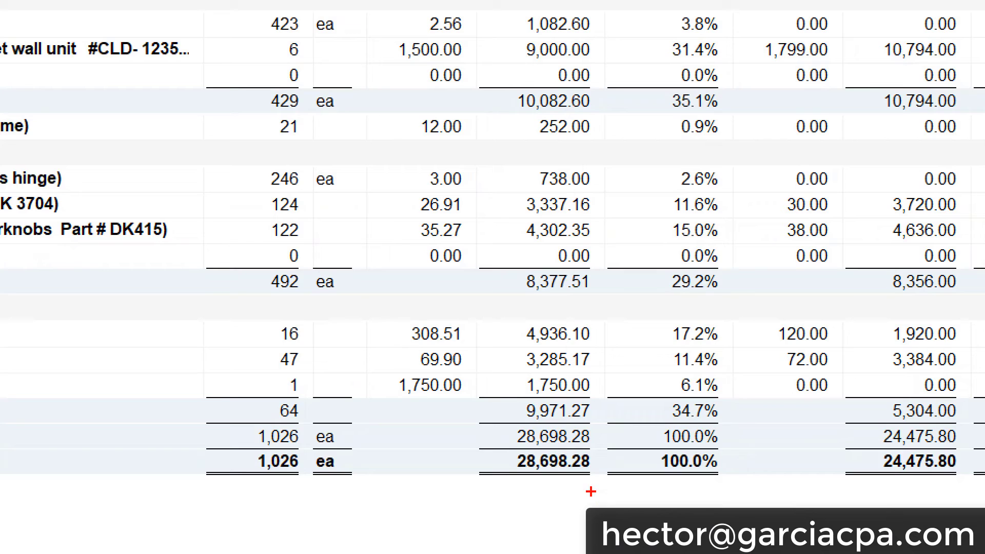
mouse_move(591, 491)
mouse_down()
mouse_move(595, 408)
mouse_move(463, 417)
mouse_move(610, 488)
mouse_move(614, 475)
mouse_up()
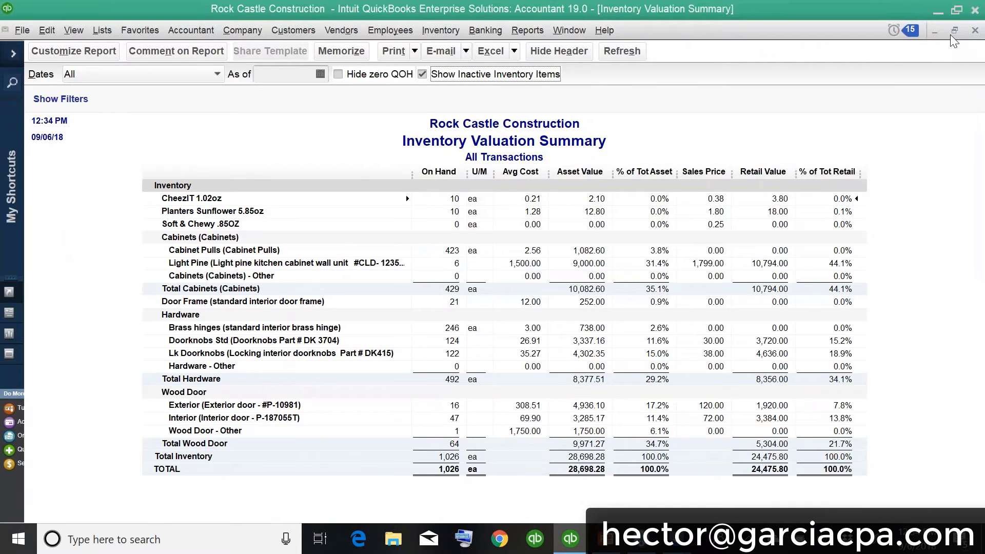
- Restore the report windows, move the Balance Sheet right, and make the valuation report taller
click(954, 30)
click(759, 51)
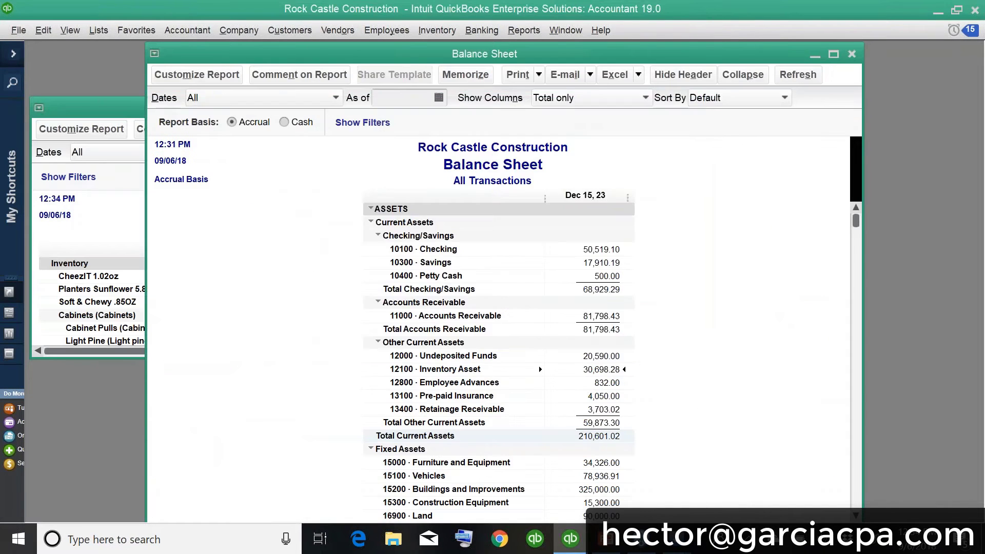
drag(481, 54, 626, 48)
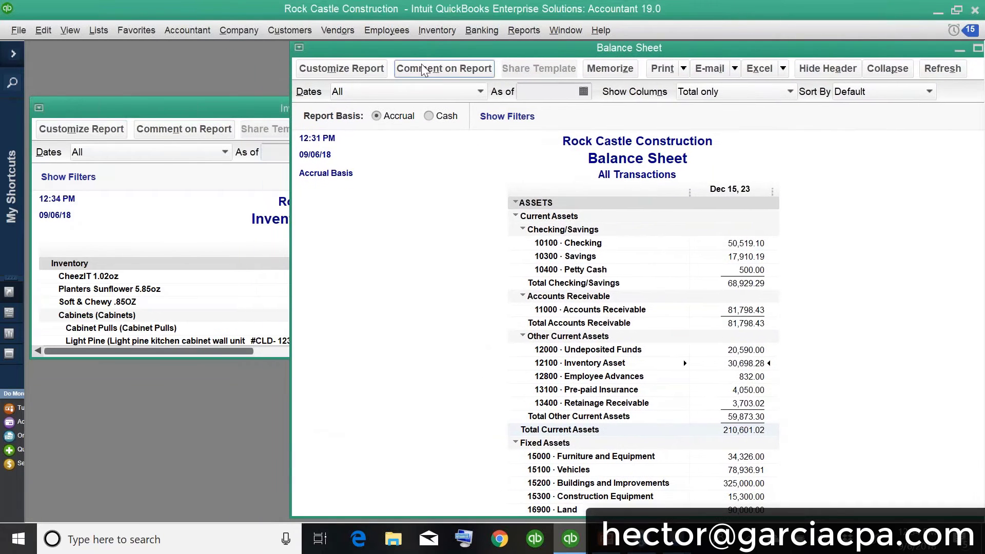
drag(388, 51, 573, 58)
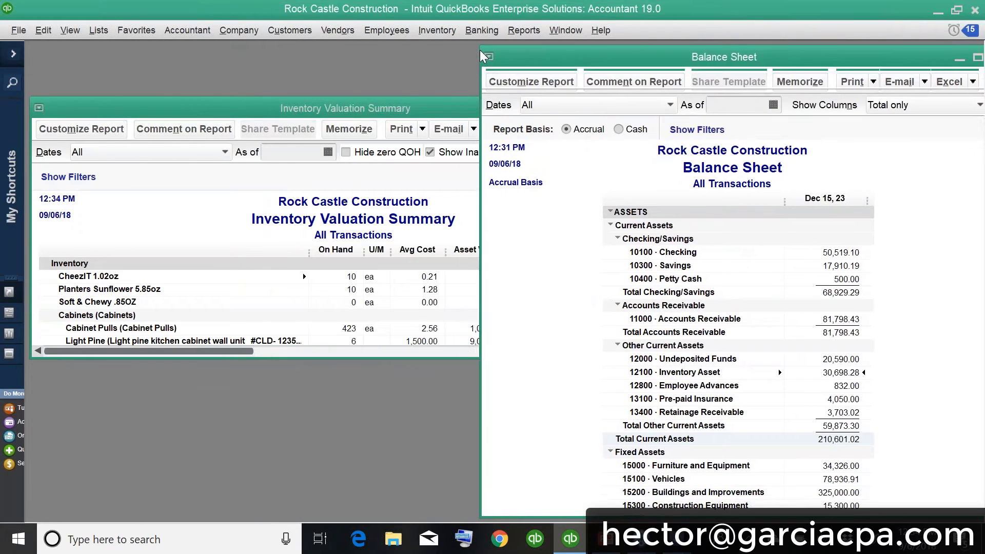
click(365, 112)
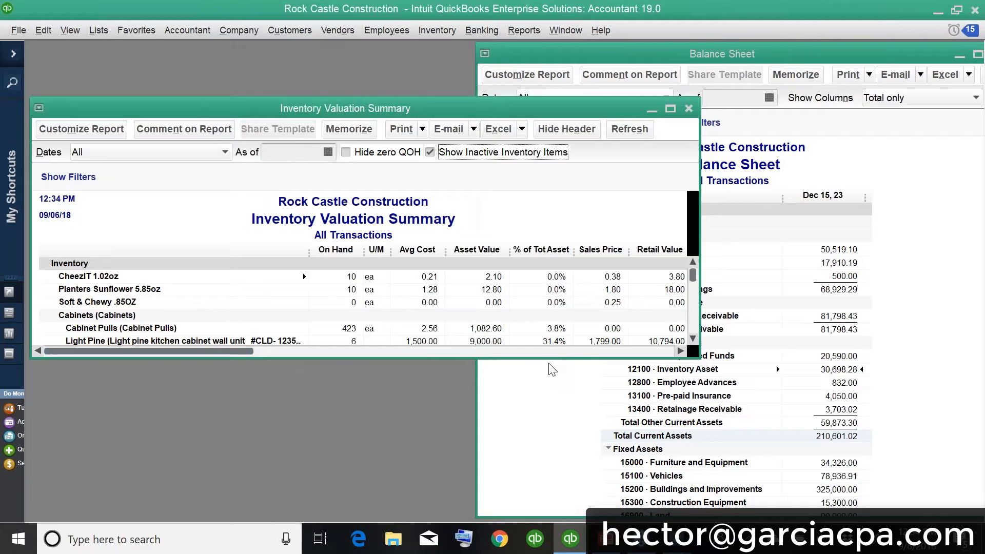
drag(547, 358, 544, 519)
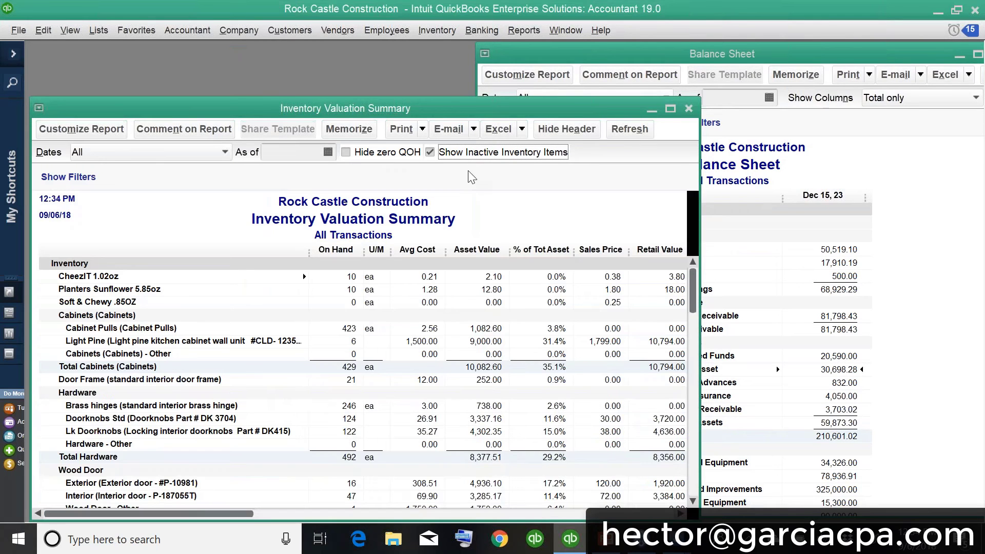
- Compare Total Inventory of 28,698.28 with the Balance Sheet's Inventory Asset of 30,698.28
drag(432, 109, 442, 69)
scroll(599, 433, down, 2)
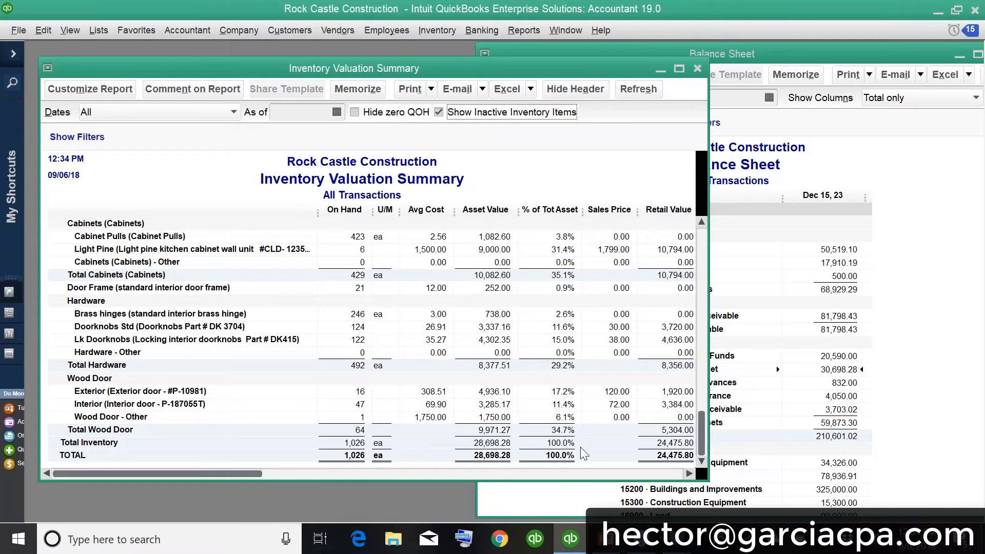
click(504, 443)
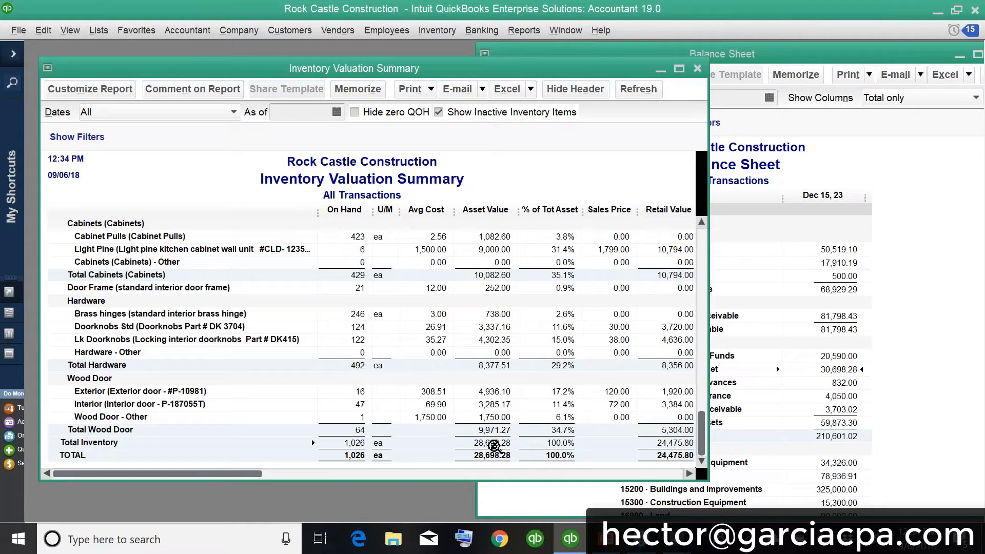
click(842, 373)
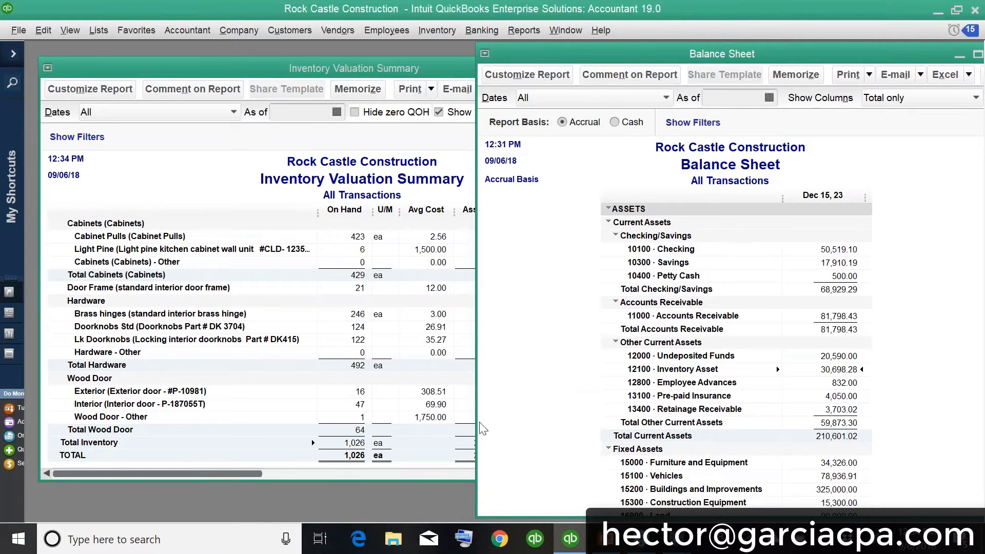
click(464, 438)
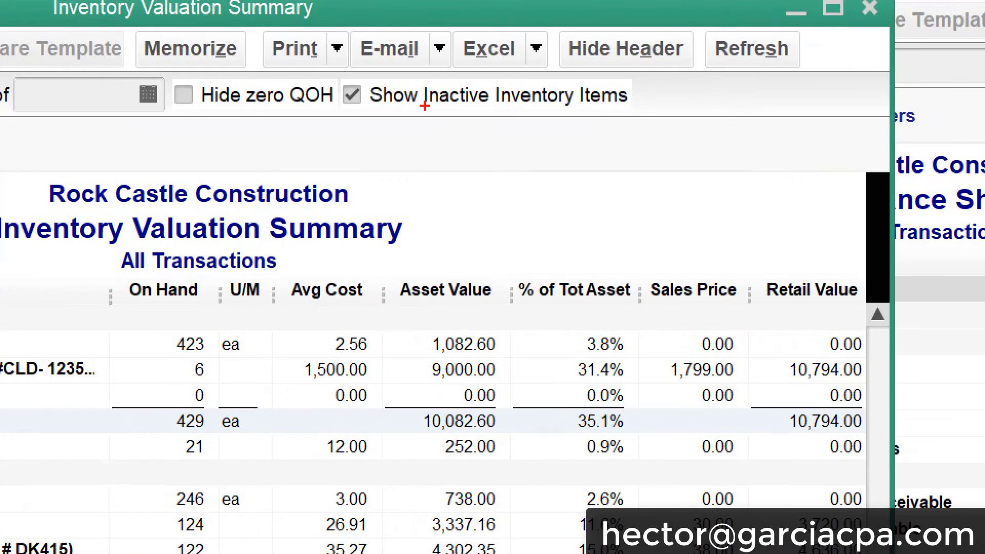
mouse_move(420, 111)
mouse_down()
mouse_move(517, 109)
mouse_move(426, 54)
mouse_move(397, 123)
mouse_move(409, 125)
mouse_up()
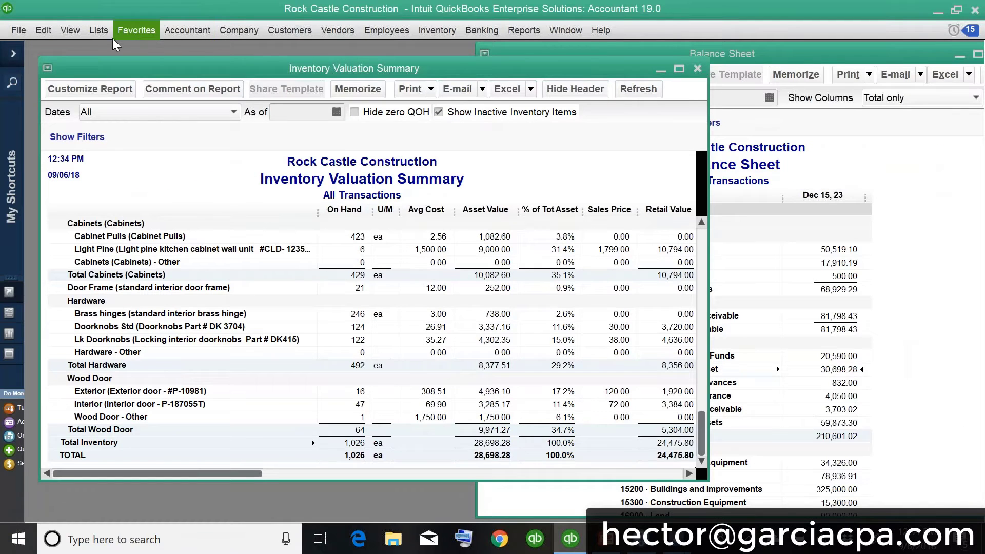
- Open the Item List full-window and widen the Type column to show full type names
click(100, 35)
click(115, 64)
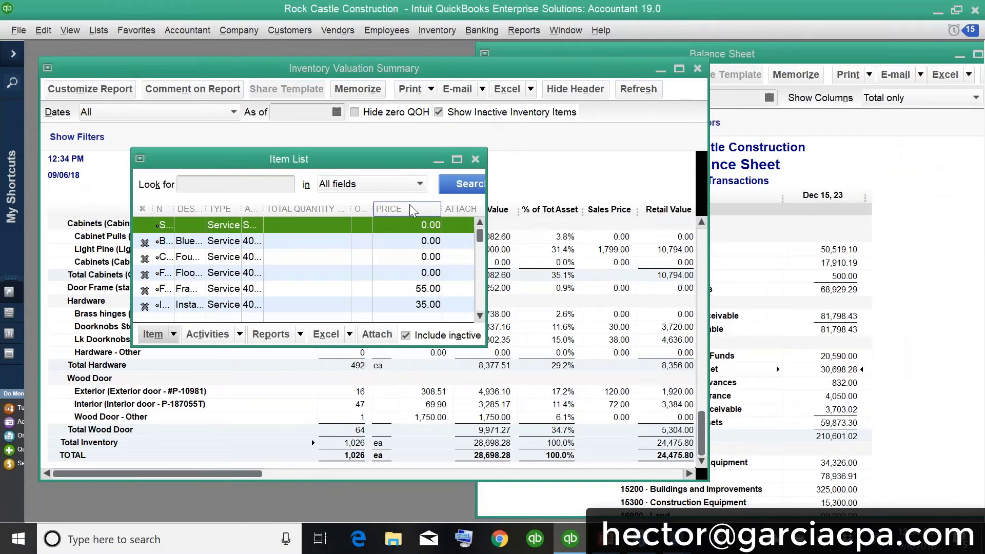
click(456, 159)
scroll(721, 319, down, 8)
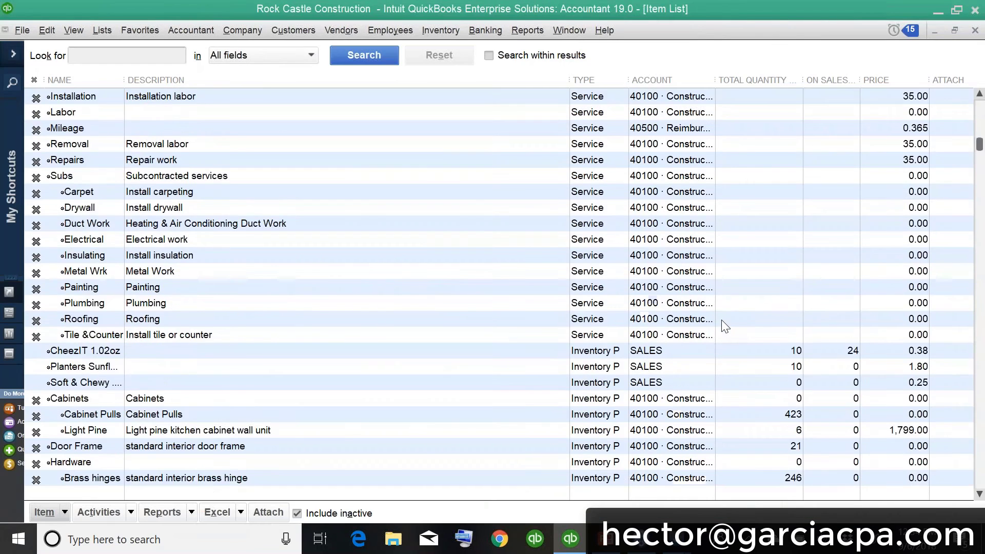
drag(629, 81, 683, 83)
scroll(620, 229, down, 2)
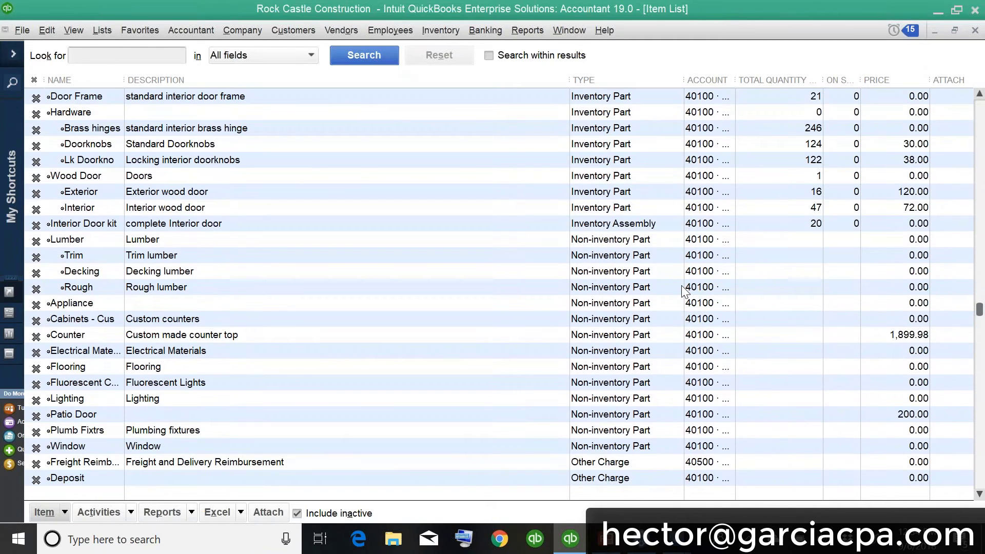
- Select the Interior Door kit assembly and briefly view its QuickReport
click(618, 226)
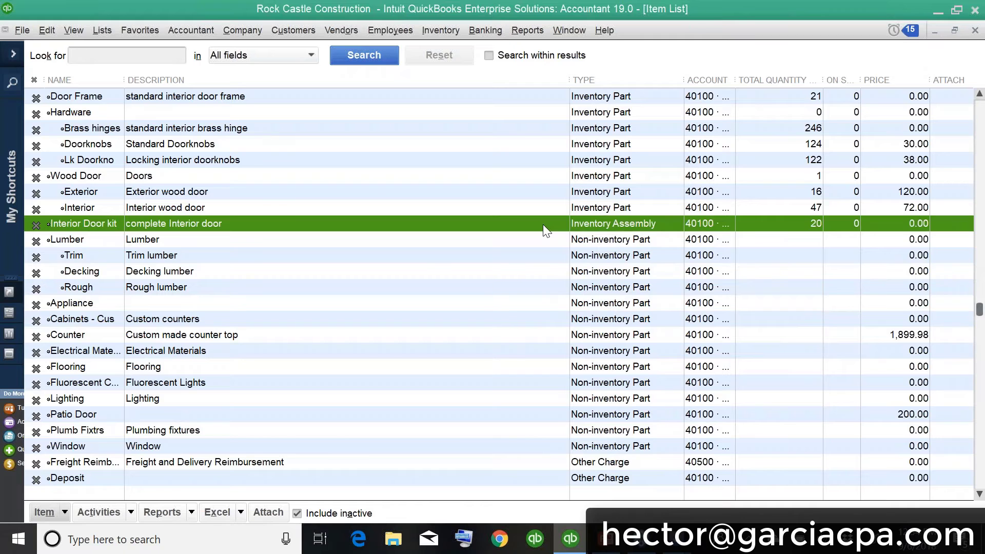
key(ctrl+q)
key(Escape)
- Uncheck 'Item is inactive' on Interior Door kit and save it through the bill of materials cost prompts
double_click(255, 223)
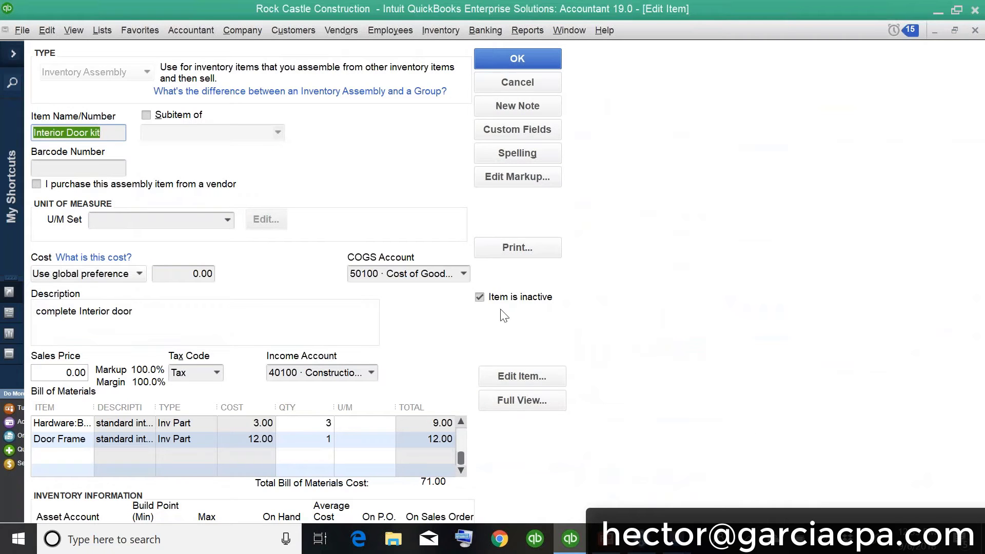
click(480, 298)
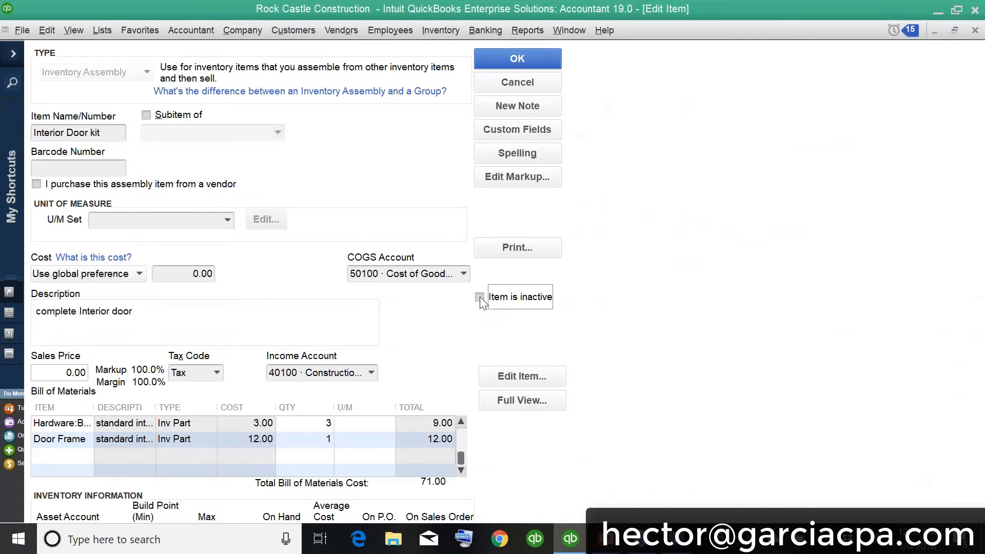
click(516, 58)
click(459, 253)
click(453, 165)
click(540, 252)
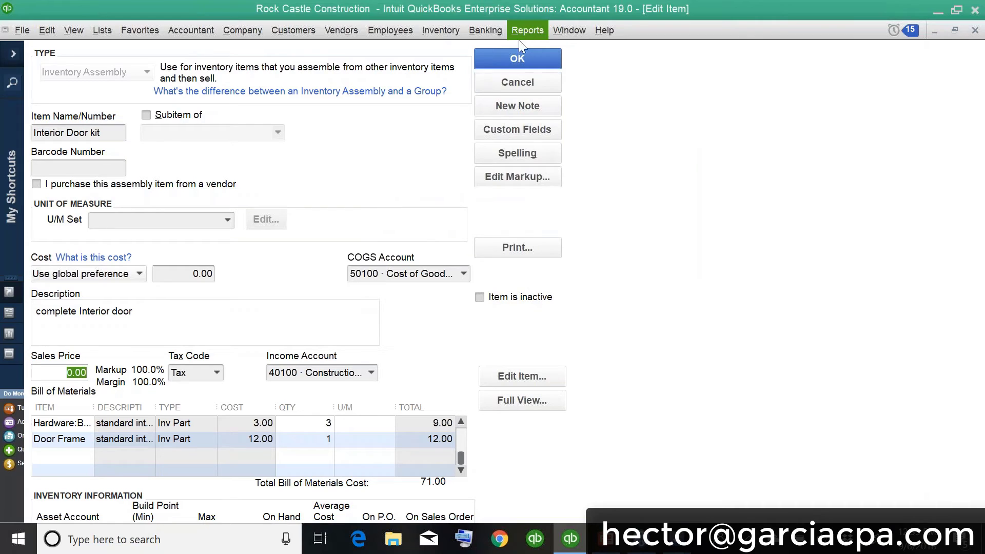
click(515, 60)
click(528, 250)
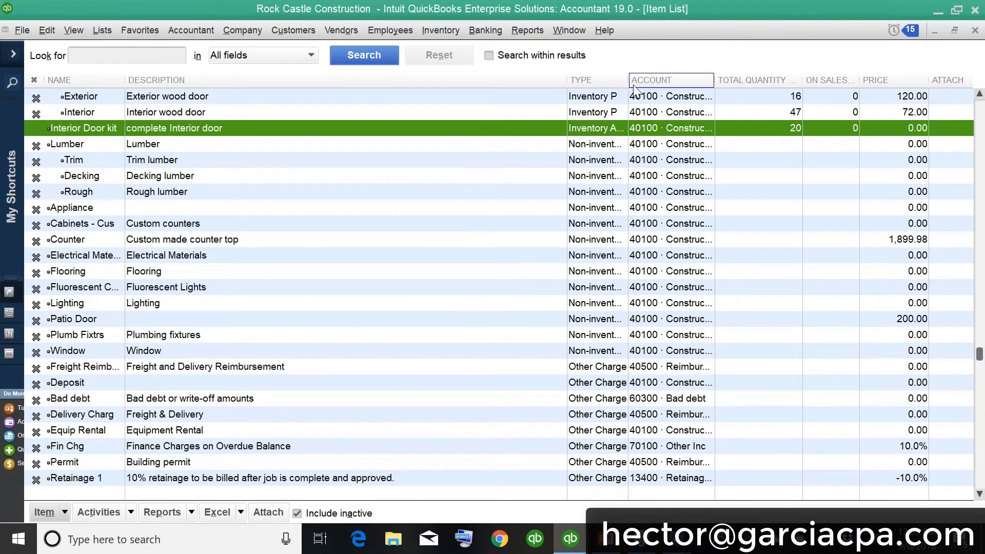
- Highlight Show Inactive Inventory Items on the valuation report, now totalling 30,698.28, with a quick PowerPoint visit
drag(627, 80, 694, 80)
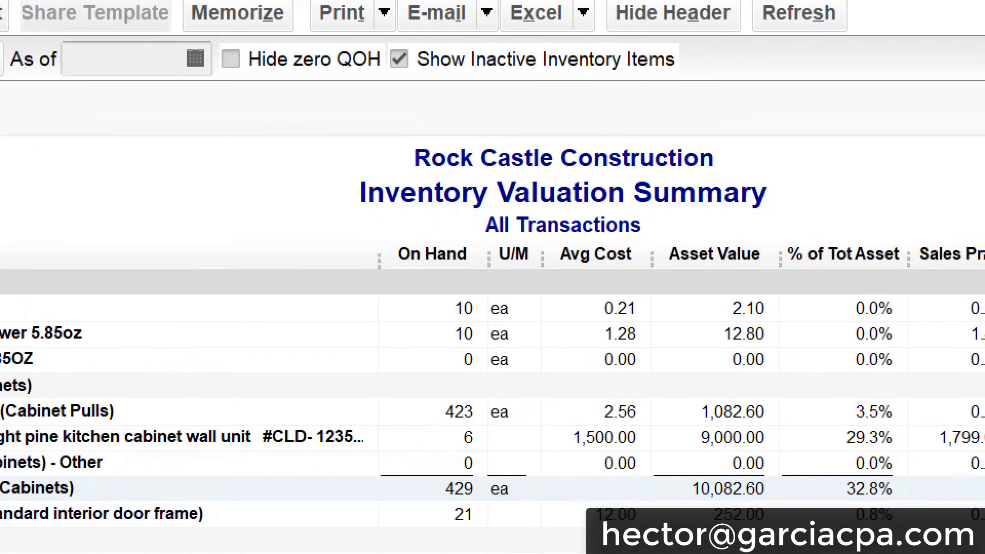
mouse_move(436, 53)
mouse_down()
mouse_move(417, 44)
mouse_move(365, 69)
mouse_move(413, 39)
mouse_up()
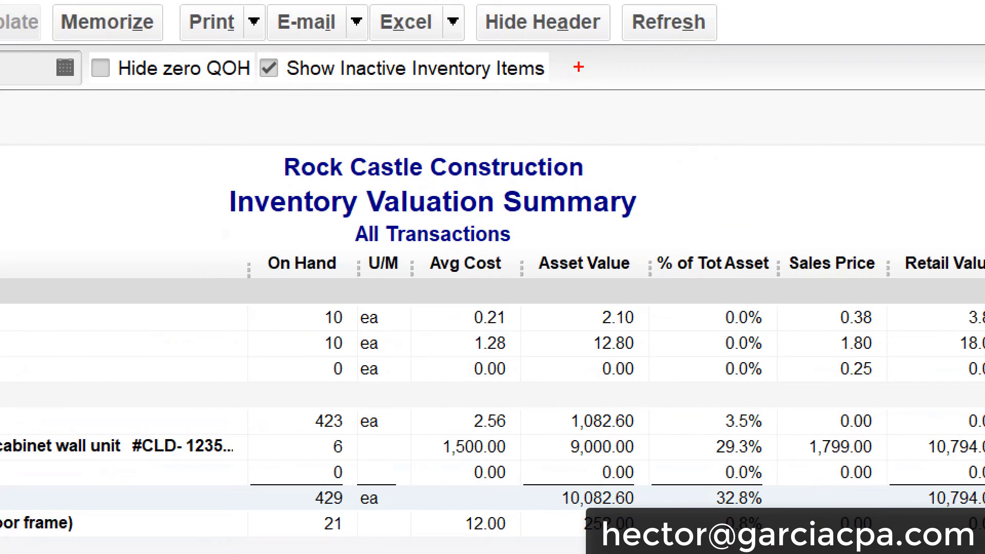
mouse_move(583, 42)
mouse_down()
mouse_move(595, 93)
mouse_move(582, 38)
mouse_move(575, 44)
mouse_up()
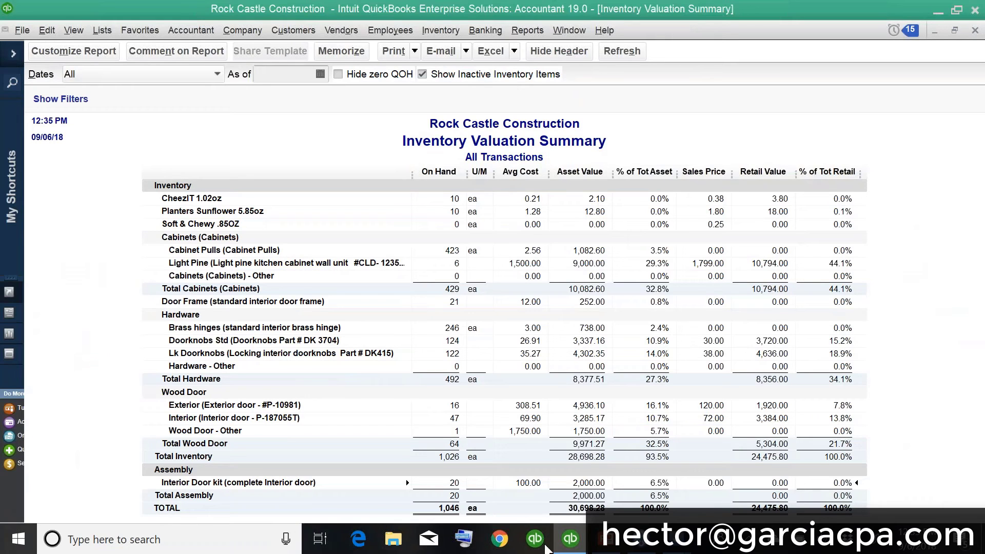
click(606, 539)
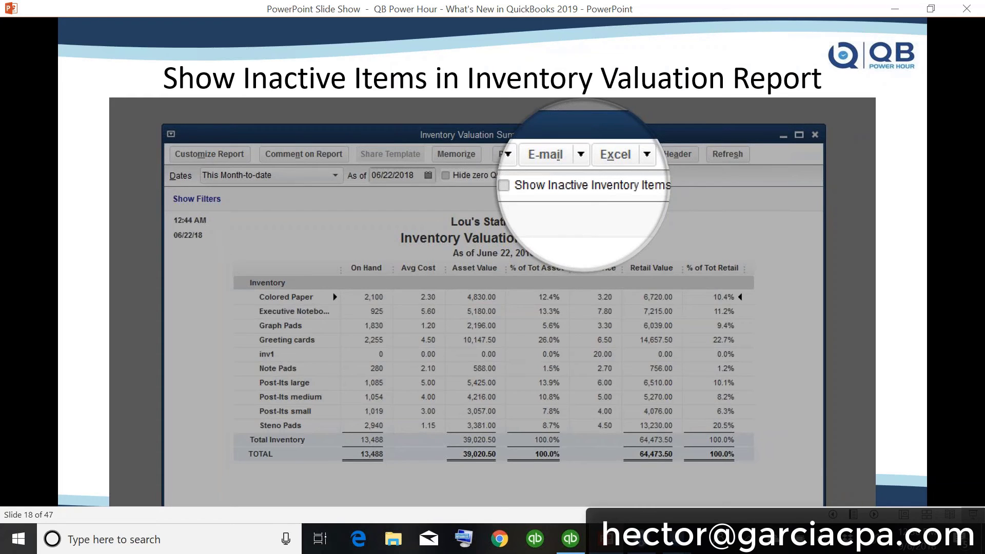
key(alt+Tab)
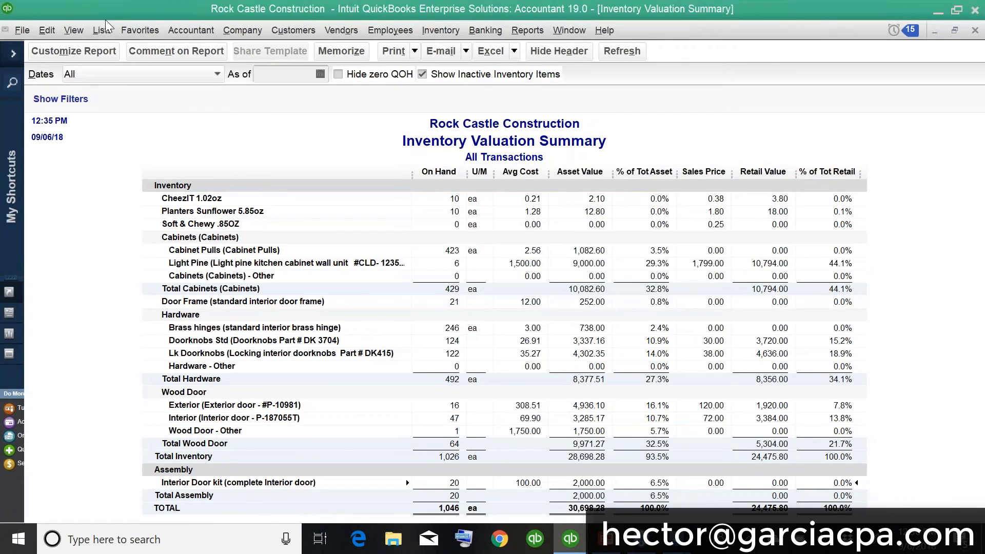
- In the Item List, note CheezIT 1.02oz's 10 on hand and choose Make Item Inactive
click(96, 33)
click(112, 65)
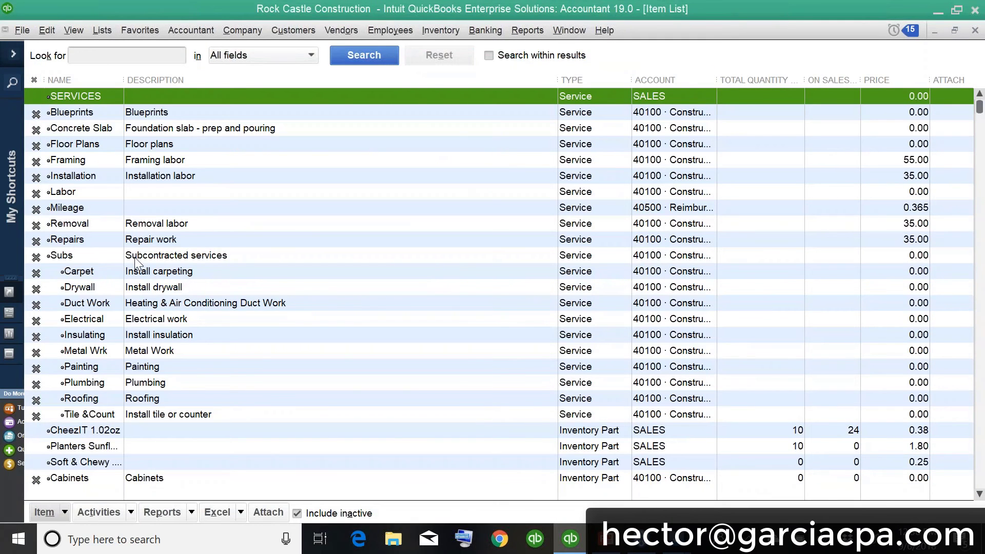
click(135, 257)
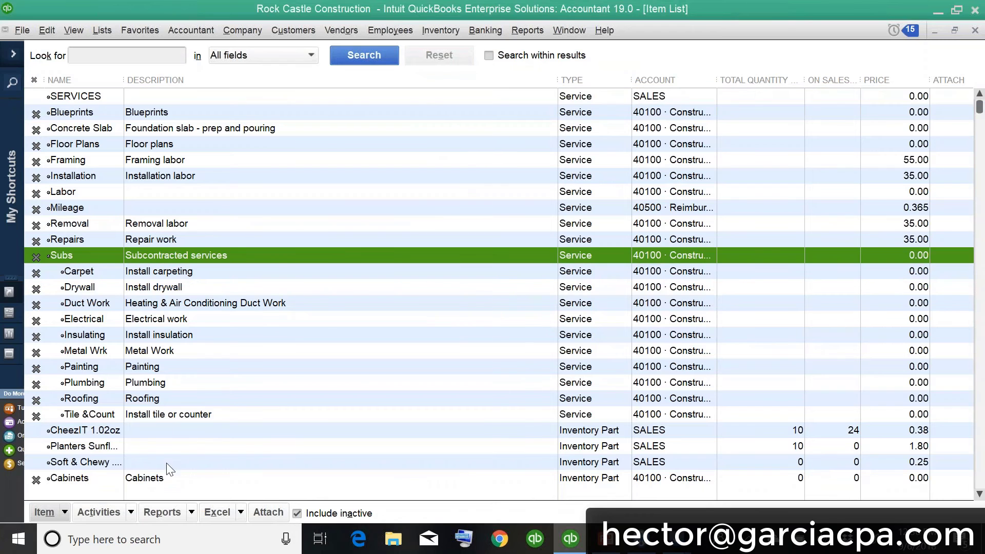
click(88, 432)
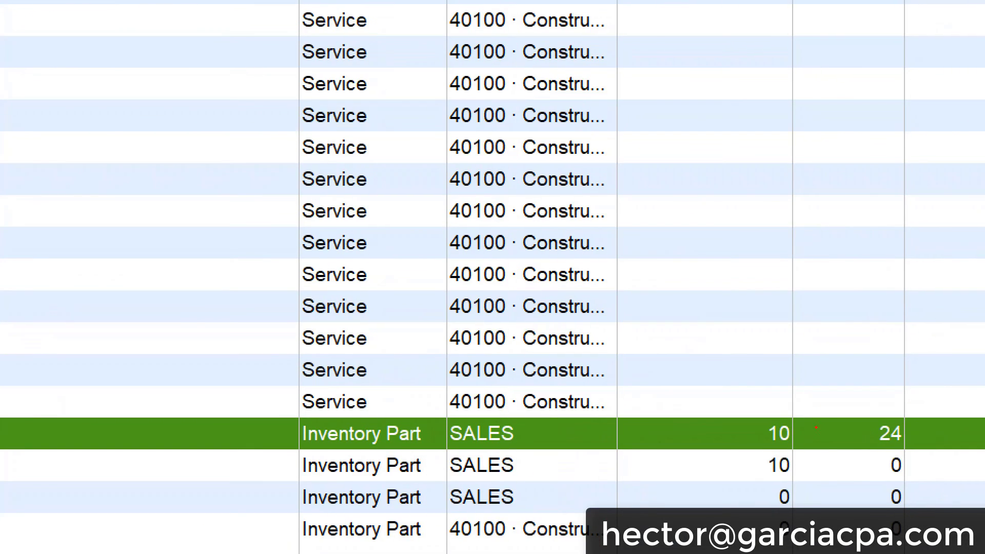
mouse_move(812, 420)
mouse_down()
mouse_move(772, 418)
mouse_move(815, 422)
mouse_up()
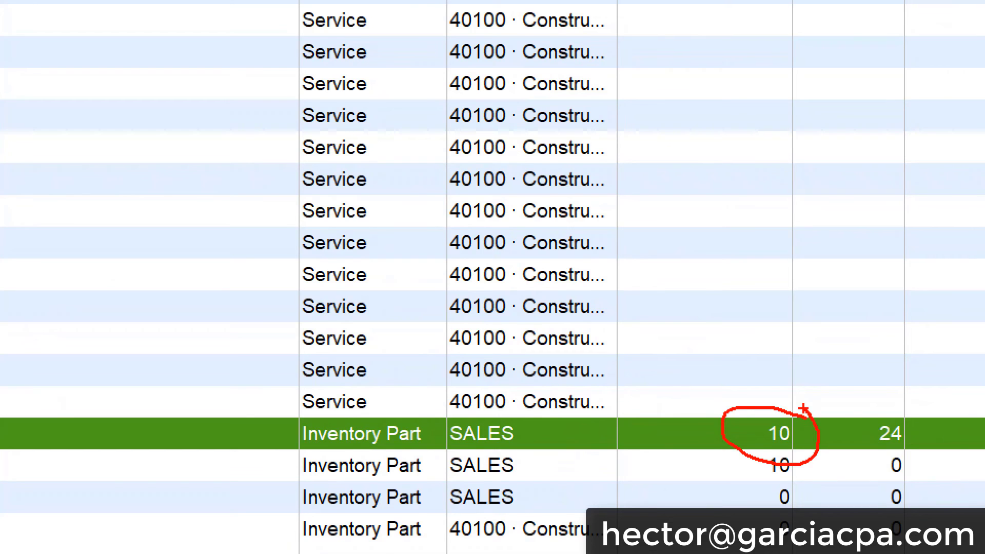
key(Escape)
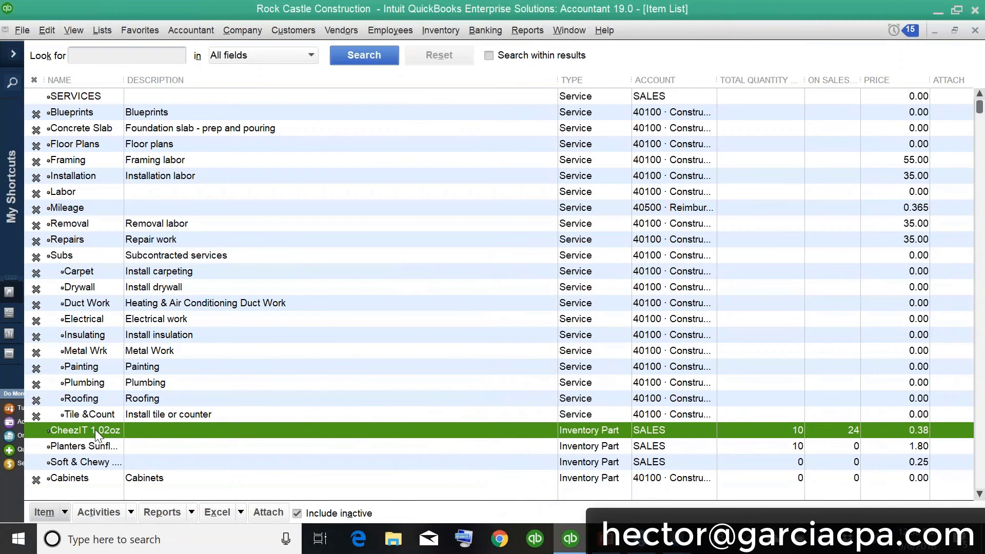
right_click(95, 429)
click(159, 233)
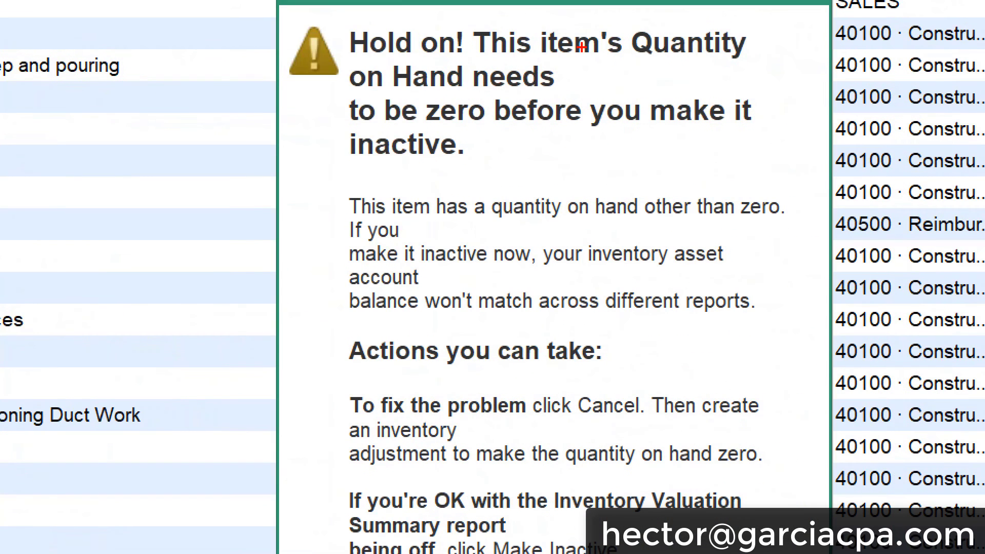
- Circle the warning heading, clear the markup, and confirm making CheezIT 1.02oz inactive
mouse_move(481, 192)
mouse_down()
mouse_move(508, 190)
mouse_move(821, 10)
mouse_move(464, 15)
mouse_move(464, 247)
mouse_move(531, 198)
mouse_up()
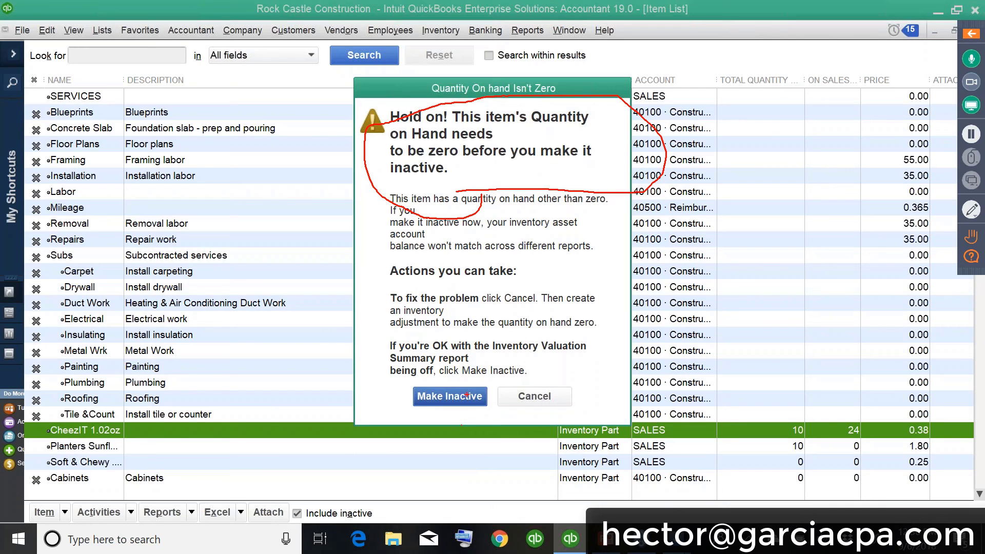
key(Escape)
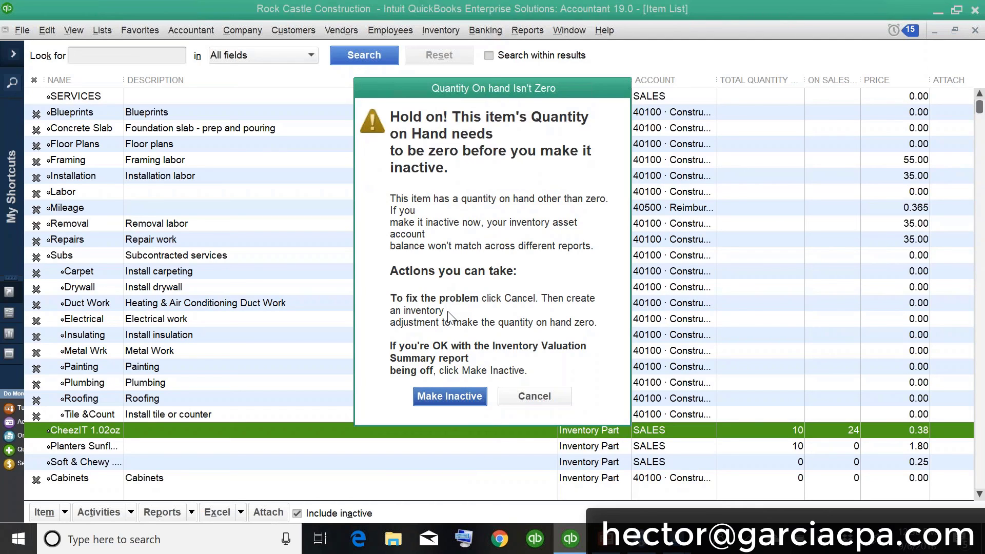
click(454, 395)
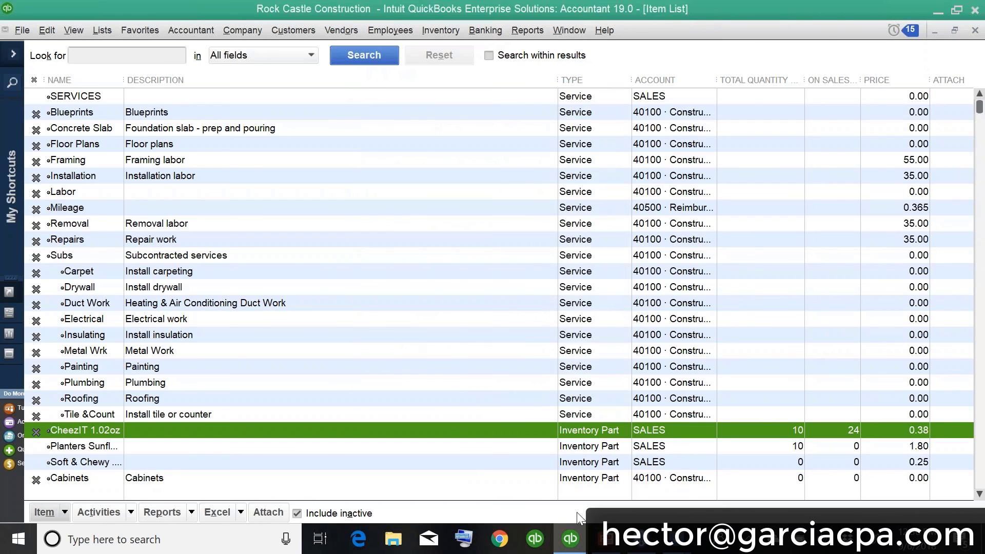
- Return to the PowerPoint slide show and advance two slides to 'Enhanced IIF Import Feature'
click(612, 539)
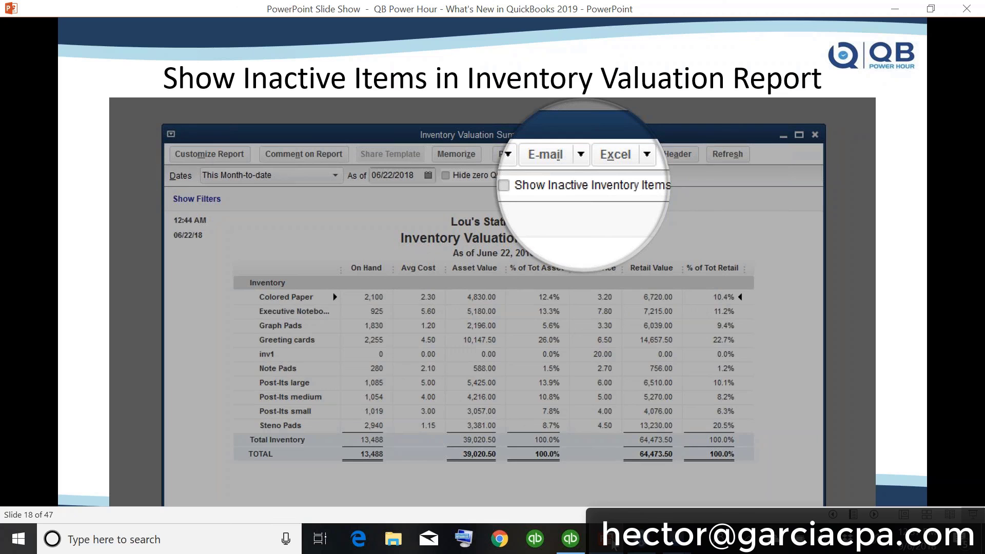
key(Right)
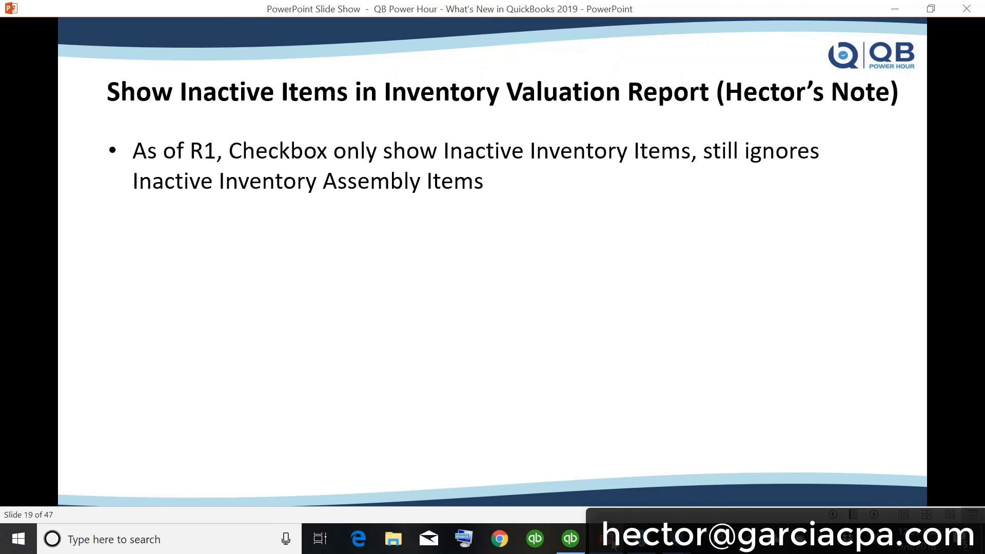
key(Right)
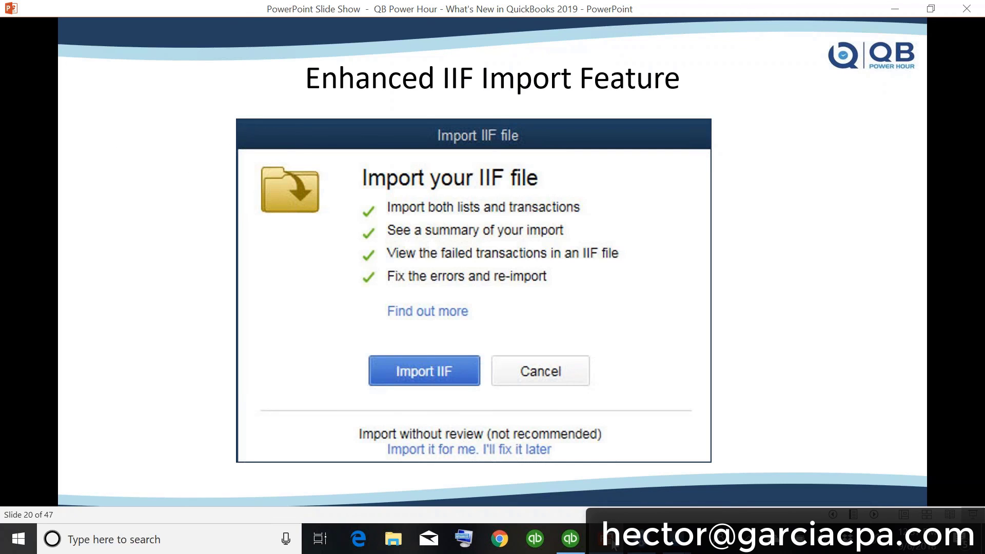